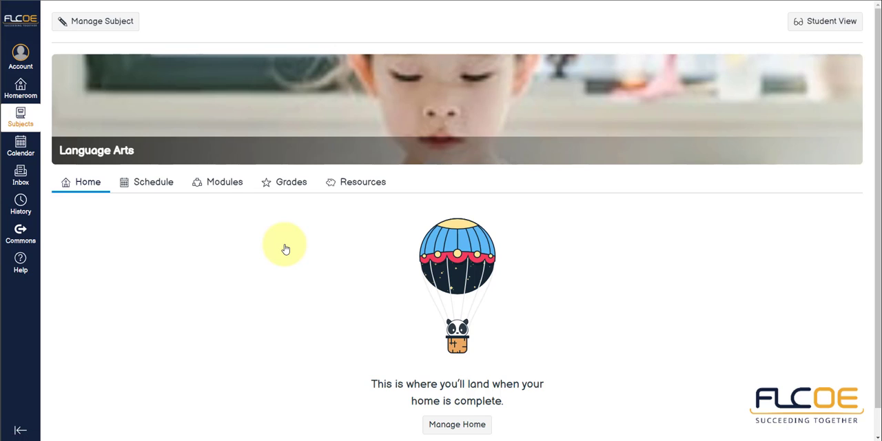
# Step: Open the assignments list in the Language Arts subject's management area and rename the existing Assignments group to Homework
pyautogui.click(111, 26)
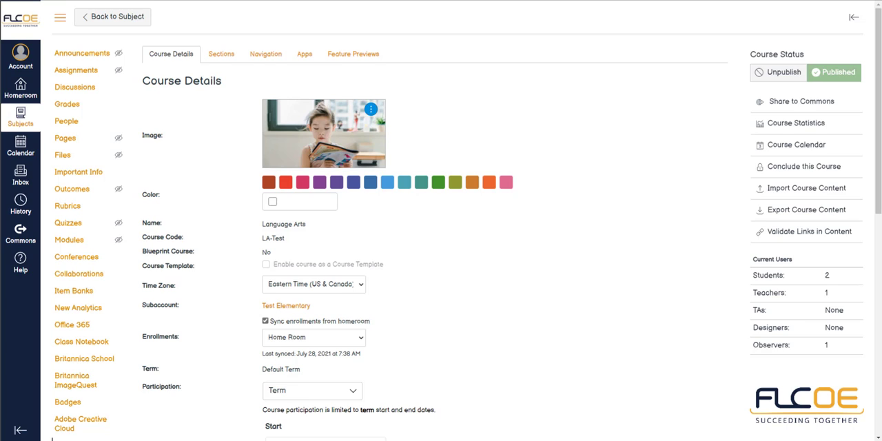
pyautogui.click(88, 72)
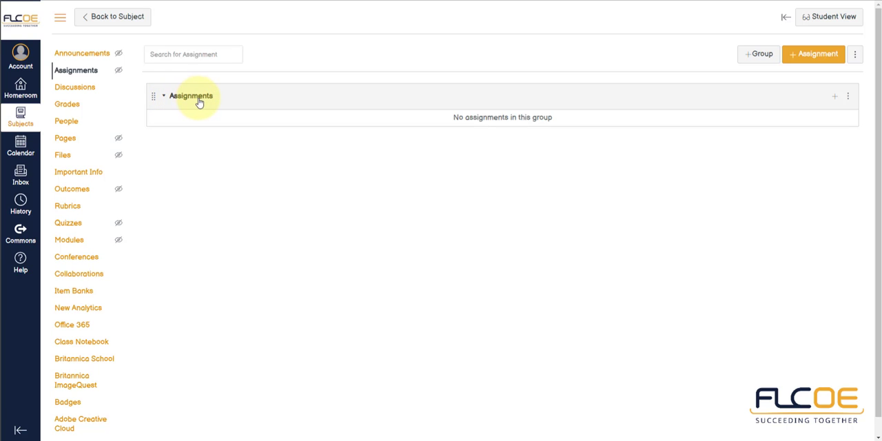
pyautogui.click(848, 97)
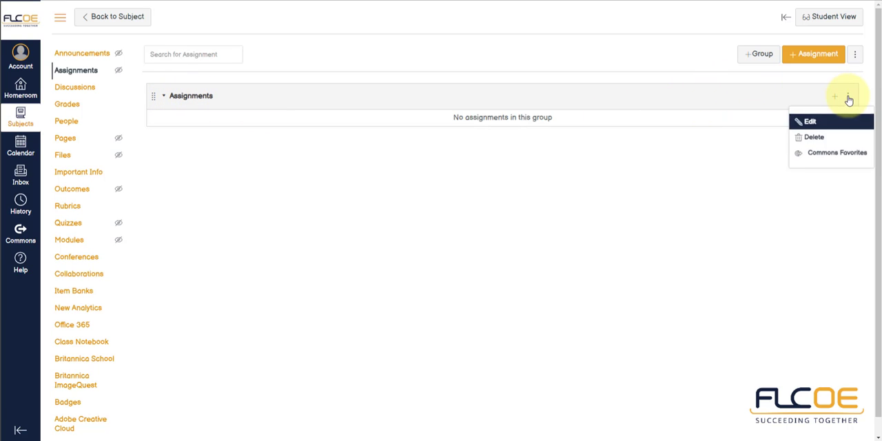
pyautogui.click(821, 120)
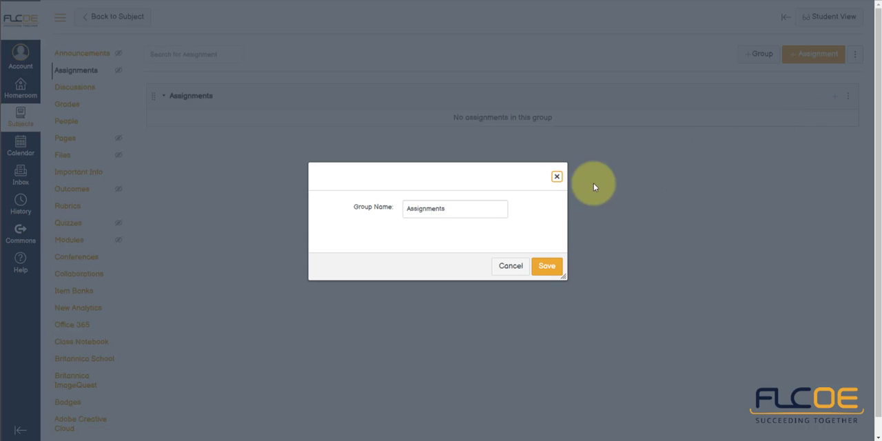
pyautogui.moveTo(478, 205); pyautogui.dragTo(373, 209)
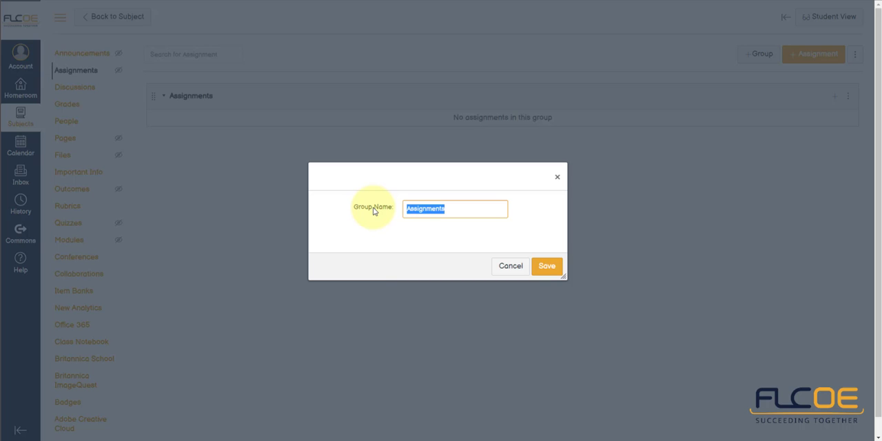
pyautogui.write('Homework')
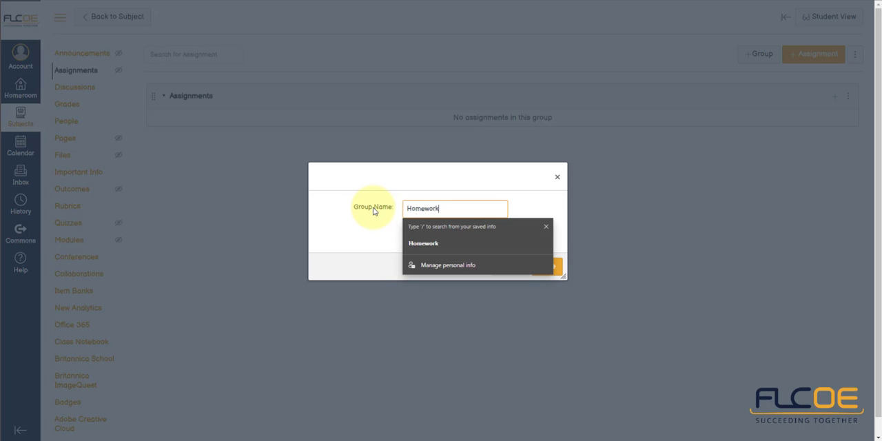
pyautogui.press('Return')
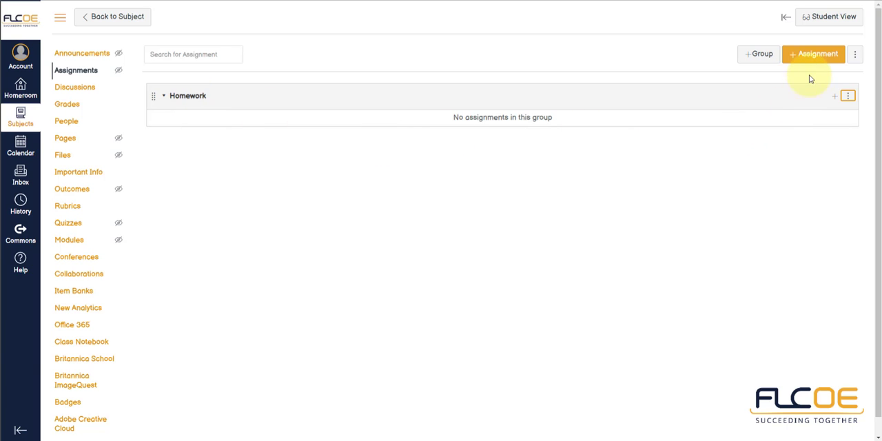
# Step: Add an assignment group named Quizzes
pyautogui.click(769, 57)
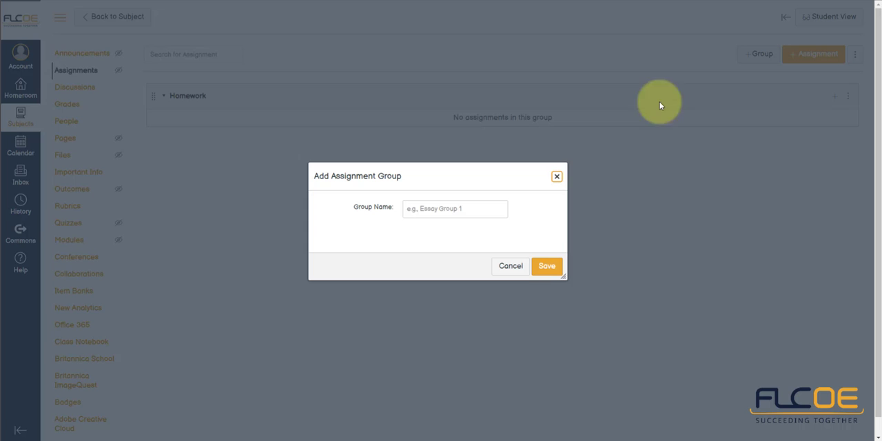
pyautogui.click(470, 207)
pyautogui.write('Qu')
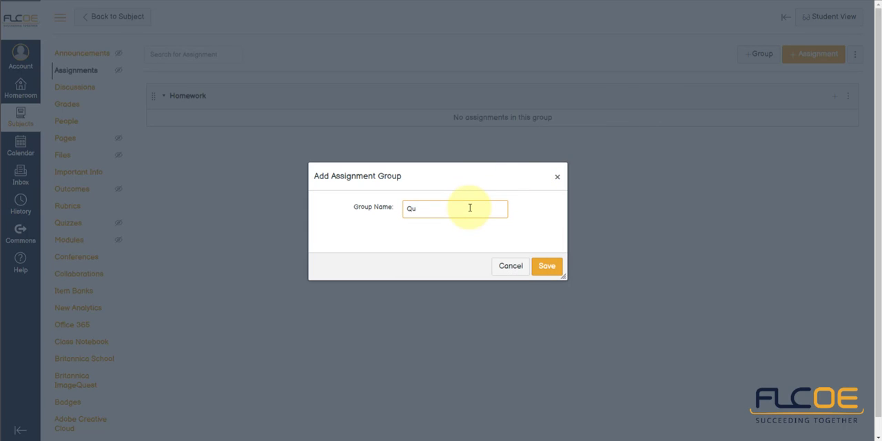
pyautogui.write('izzes')
pyautogui.press('Return')
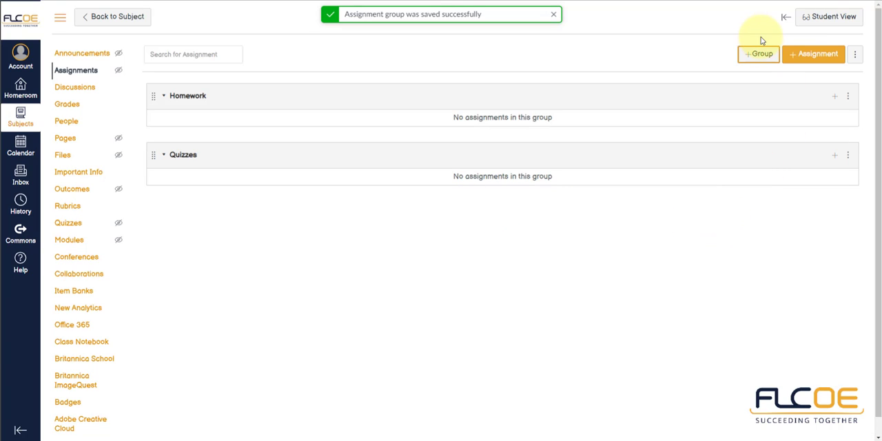
# Step: Add an assignment group named Tests
pyautogui.click(761, 55)
pyautogui.click(494, 208)
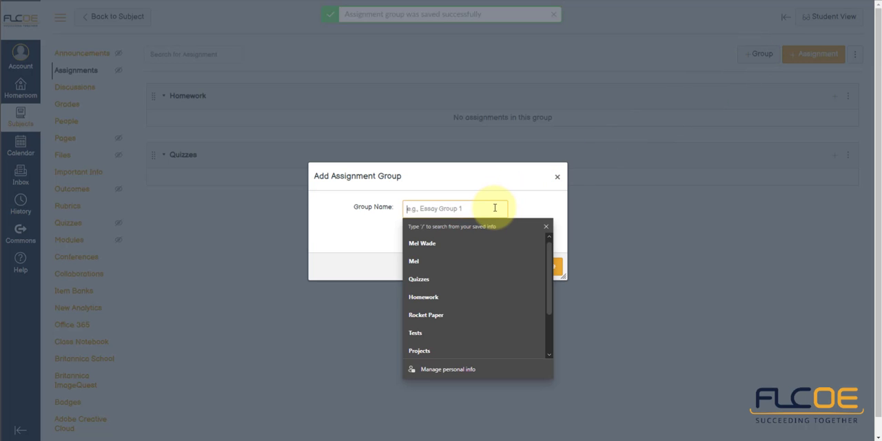
pyautogui.write('Tests')
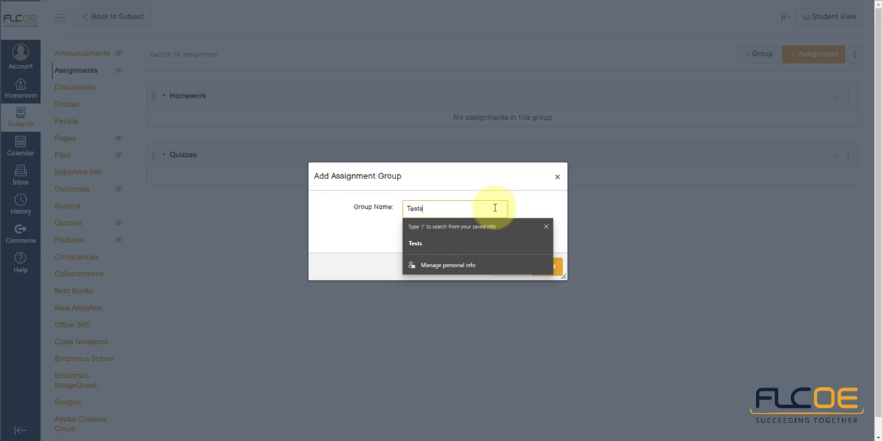
pyautogui.click(557, 270)
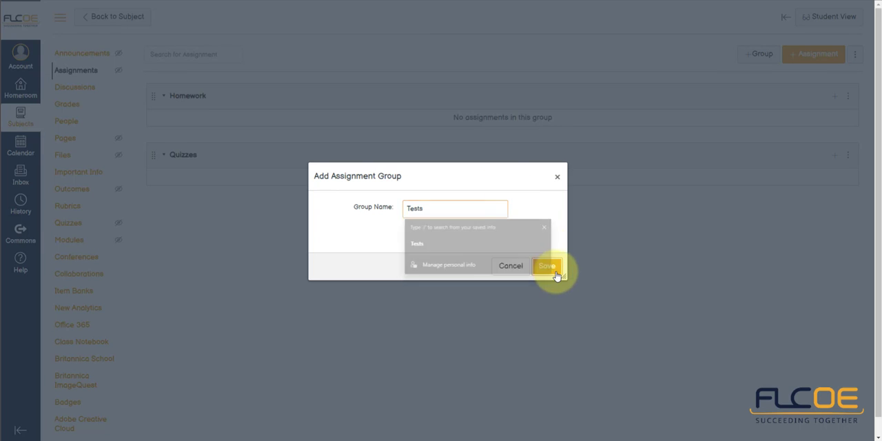
# Step: Add an assignment group named Projects
pyautogui.click(752, 57)
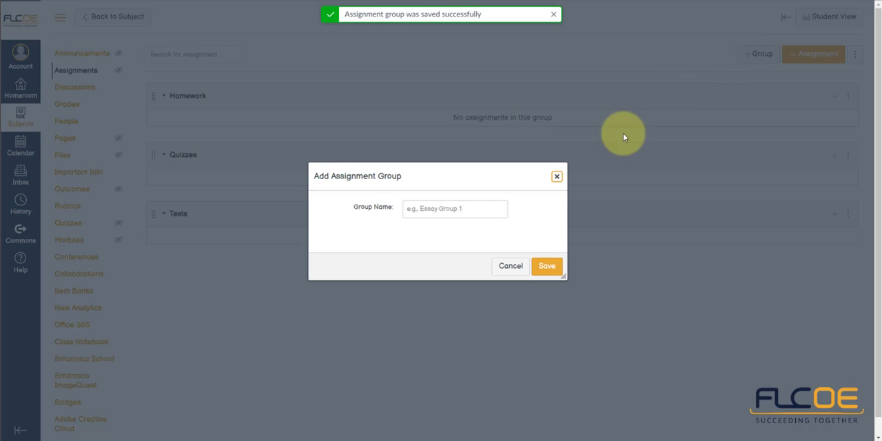
pyautogui.click(487, 206)
pyautogui.write('Pr')
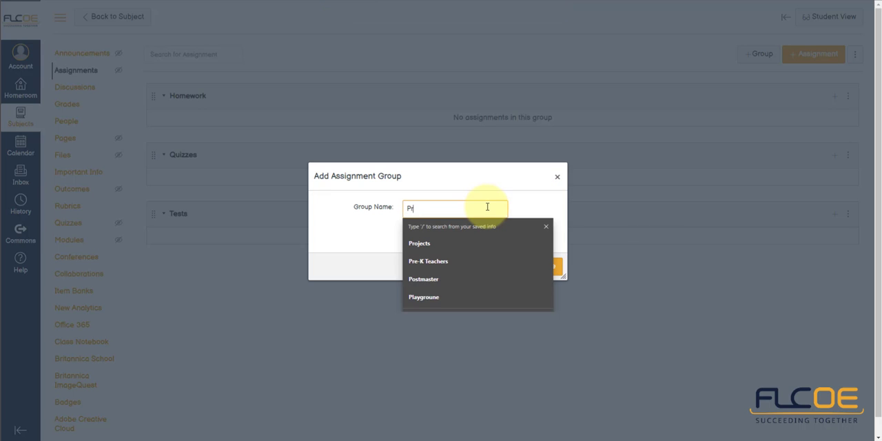
pyautogui.write('ojects')
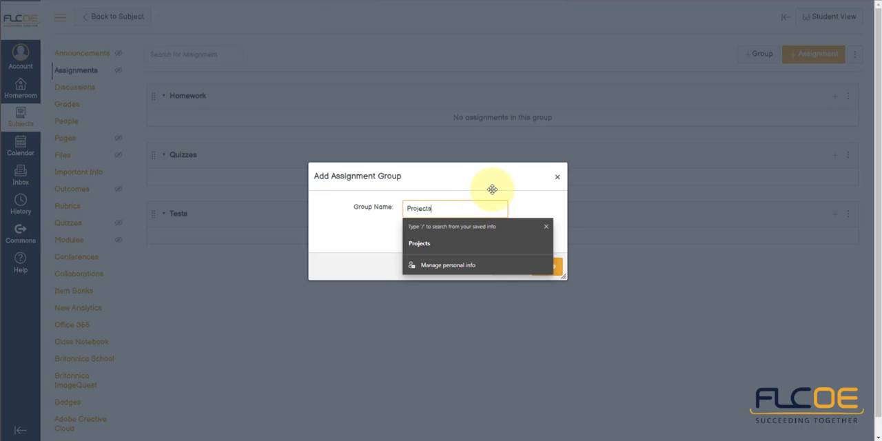
pyautogui.click(522, 200)
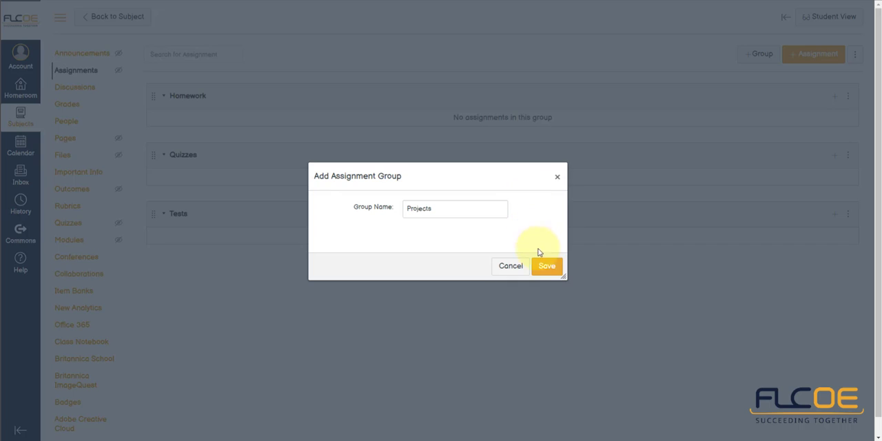
pyautogui.click(547, 271)
pyautogui.click(547, 266)
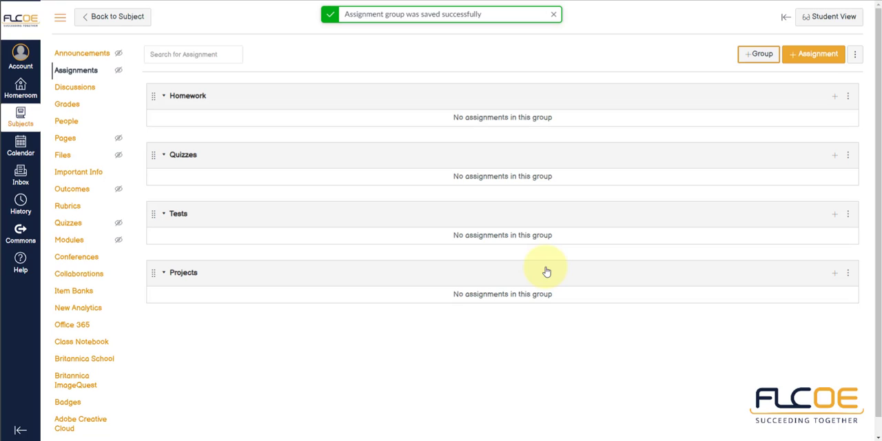
# Step: Turn on weighting of the final grade based on assignment groups in the group weight settings
pyautogui.click(855, 58)
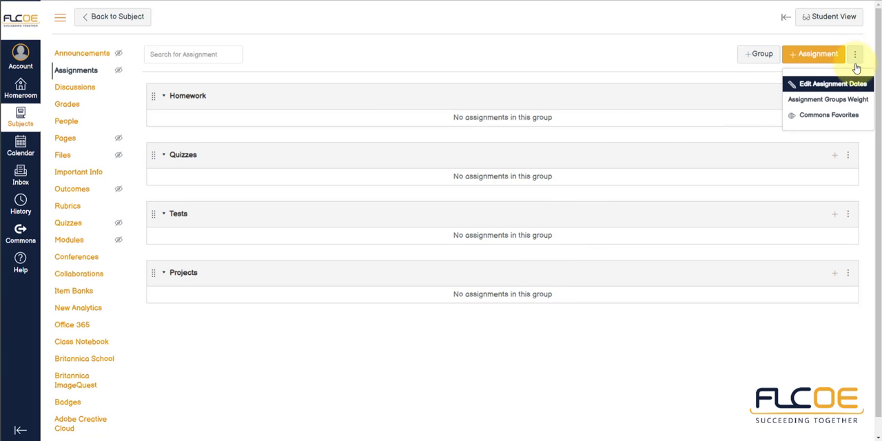
pyautogui.click(832, 101)
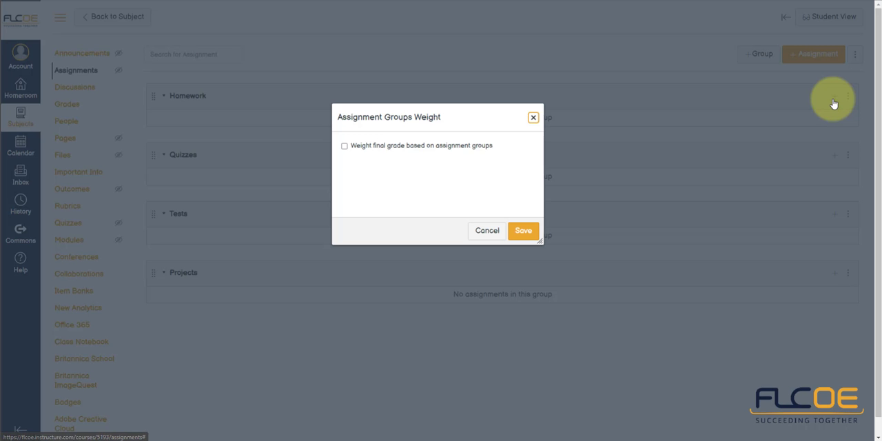
pyautogui.click(426, 150)
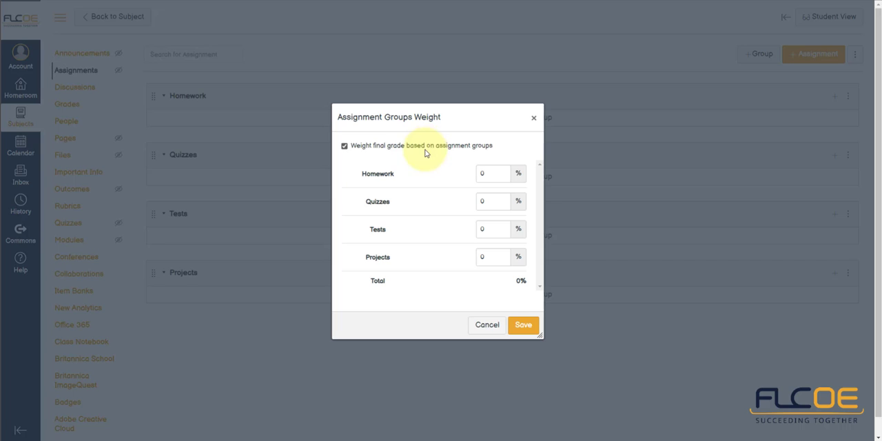
# Step: Set the group weights to Homework 30%, Quizzes 10%, Tests 30% and Projects 30%, and save them
pyautogui.doubleClick(484, 173)
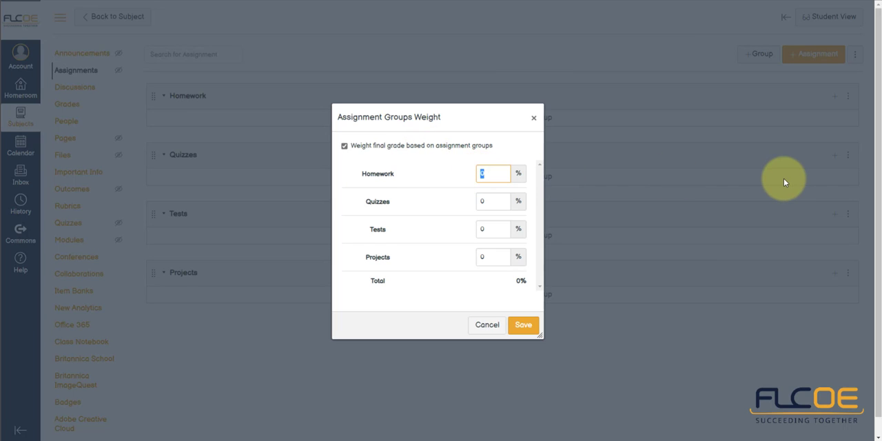
pyautogui.write('30')
pyautogui.press('Tab')
pyautogui.write('10')
pyautogui.press('Tab')
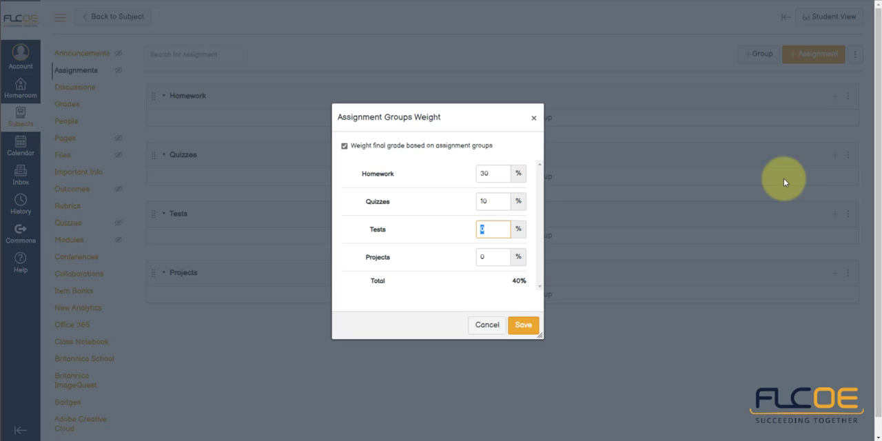
pyautogui.write('30')
pyautogui.press('Tab')
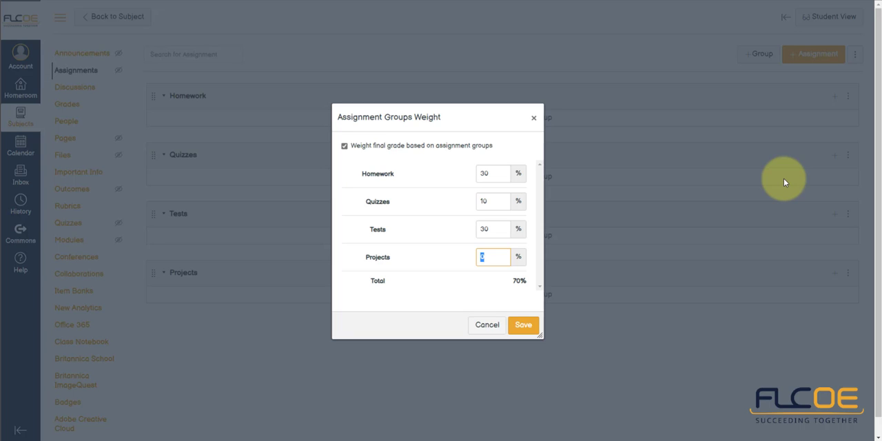
pyautogui.write('30')
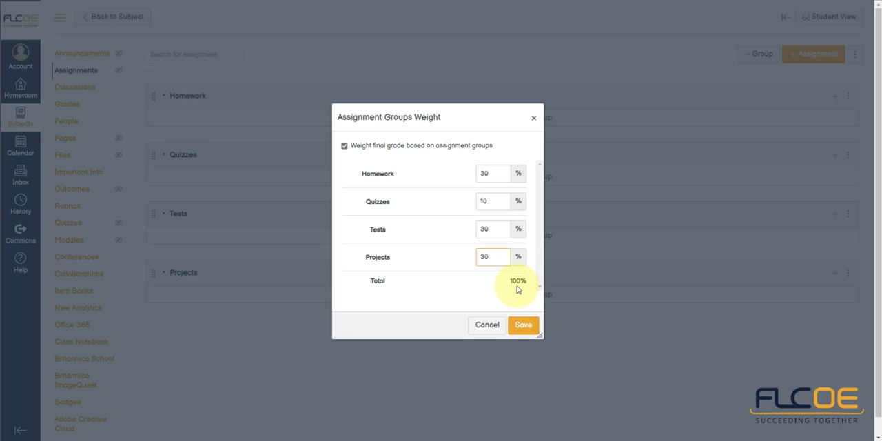
pyautogui.click(522, 326)
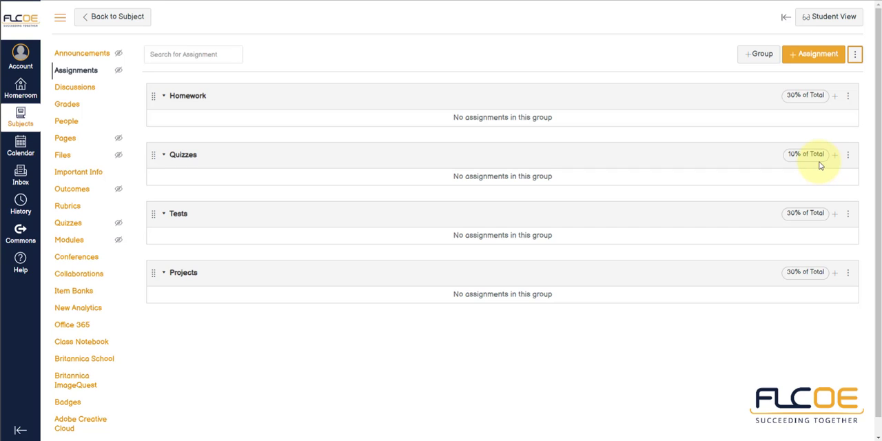
# Step: Start a new assignment and name it "Language Arts Homework #1"
pyautogui.click(818, 58)
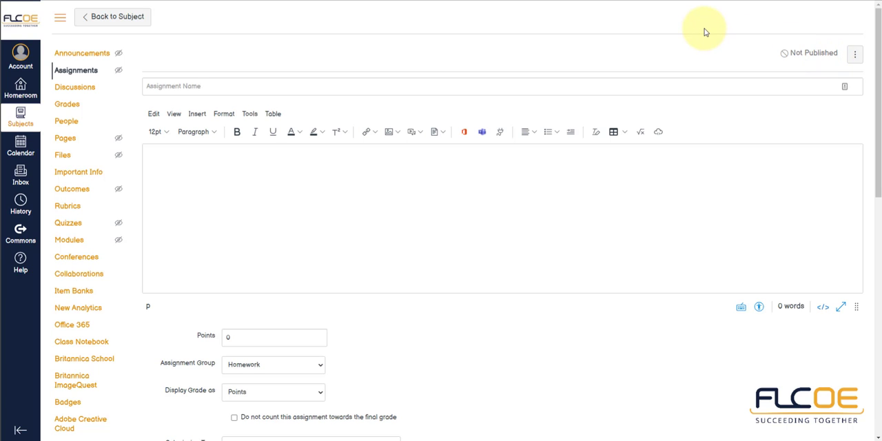
pyautogui.click(506, 85)
pyautogui.write('Langu')
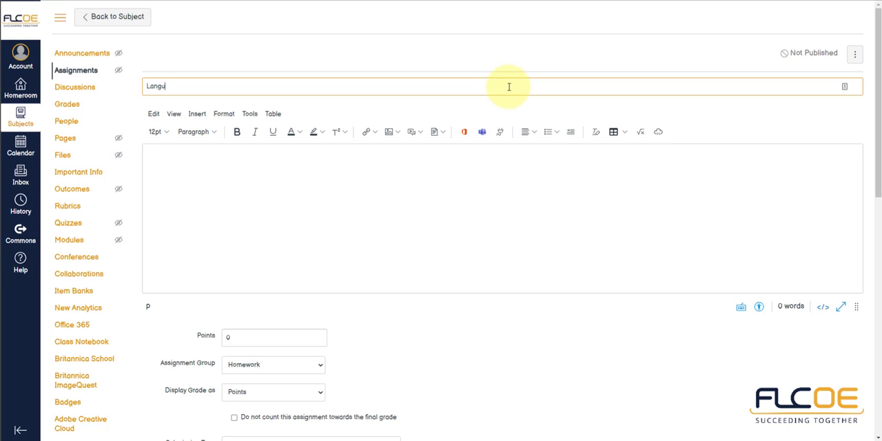
pyautogui.write('age Arts Homework #1')
# Step: Enter "Give details about the assignment requirements." as the assignment's description
pyautogui.click(359, 184)
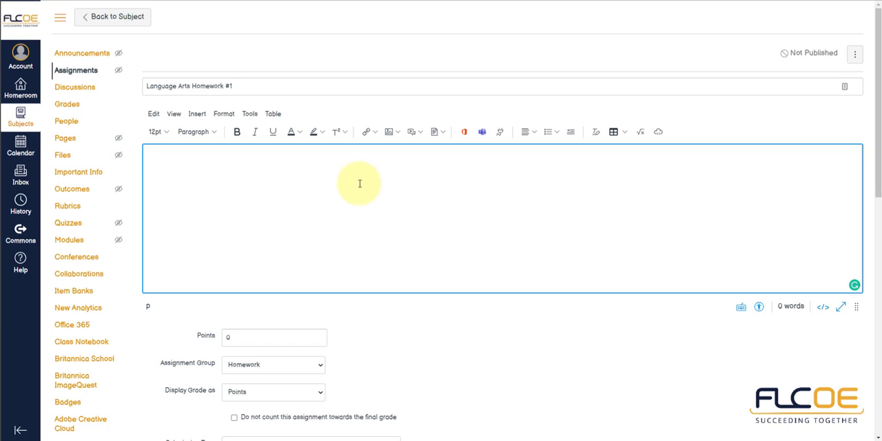
pyautogui.write('Give details about h')
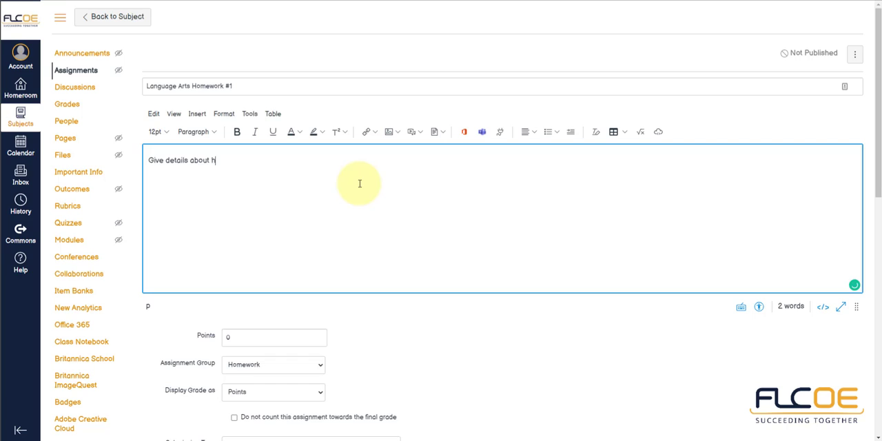
pyautogui.press('BackSpace')
pyautogui.write('the assignment requirements.')
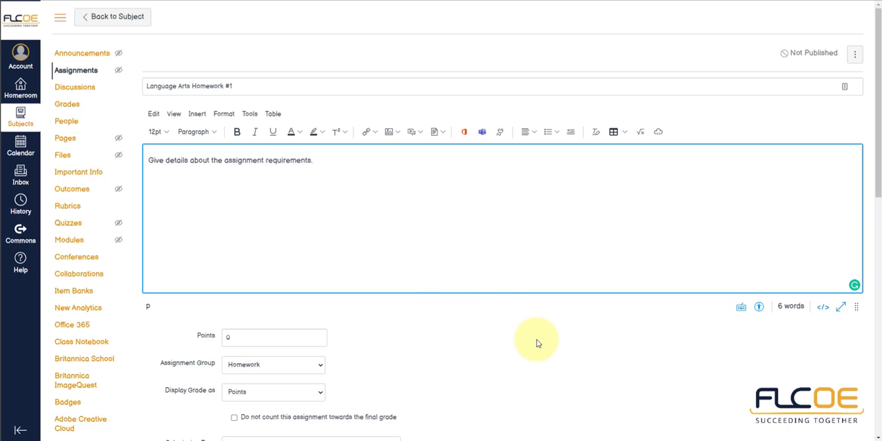
# Step: Set the assignment to 100 points, keeping the Homework assignment group and the grade displayed as Points
pyautogui.scroll(-3, 537, 344)
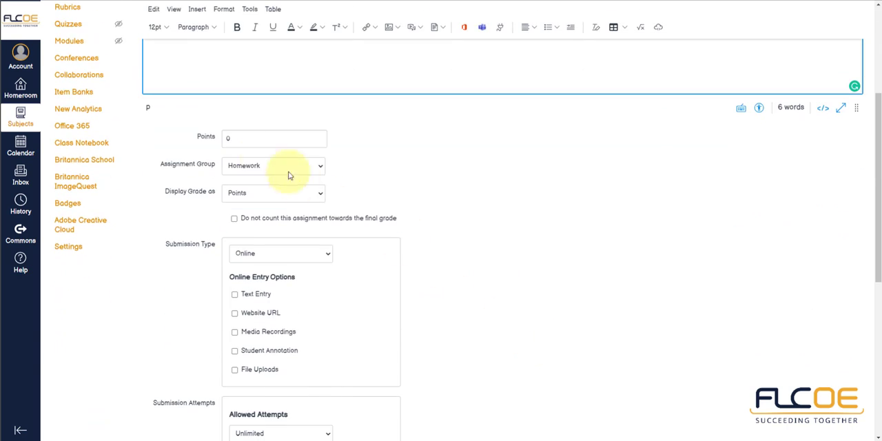
pyautogui.click(239, 141)
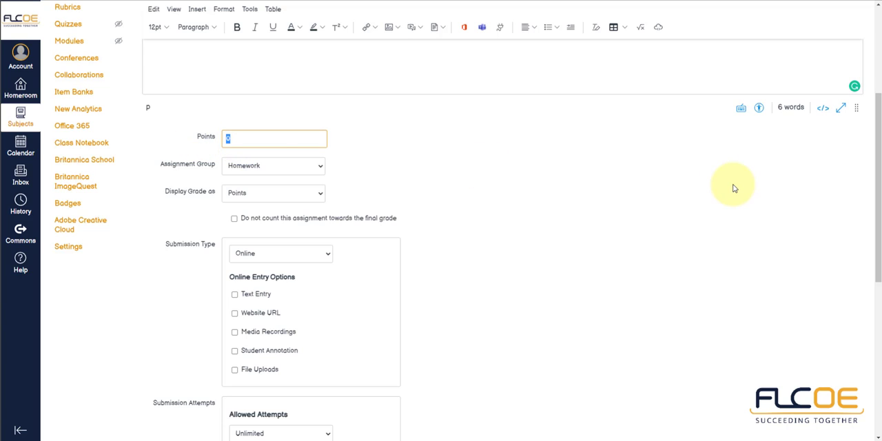
pyautogui.write('100')
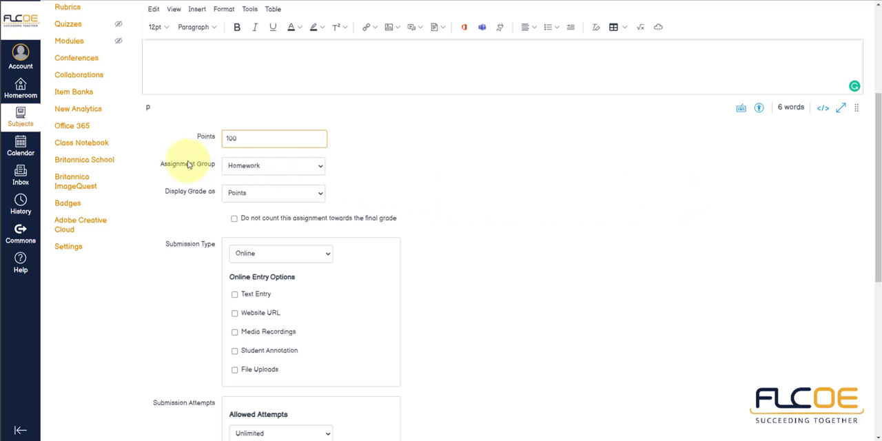
pyautogui.click(264, 170)
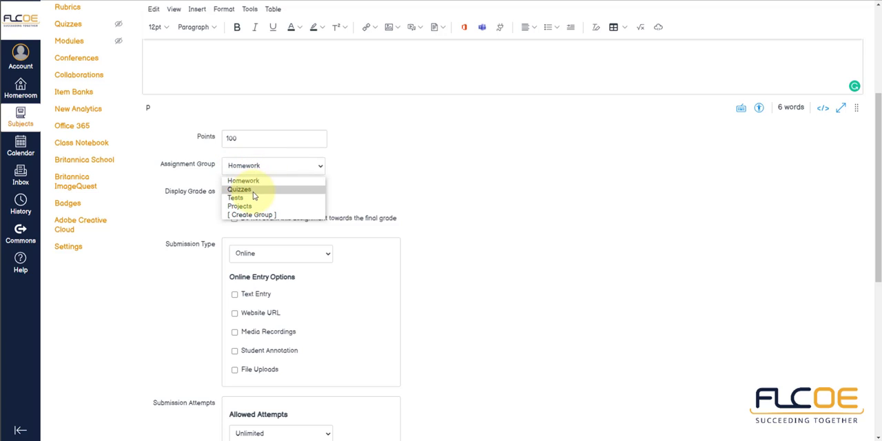
pyautogui.click(376, 166)
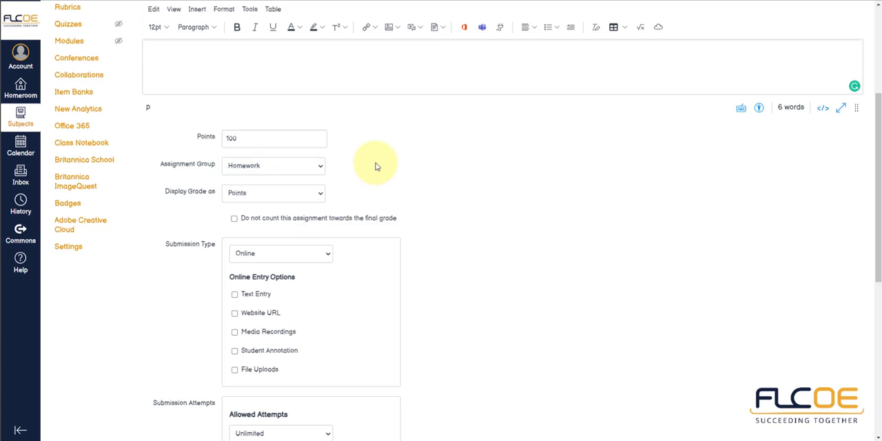
pyautogui.click(308, 201)
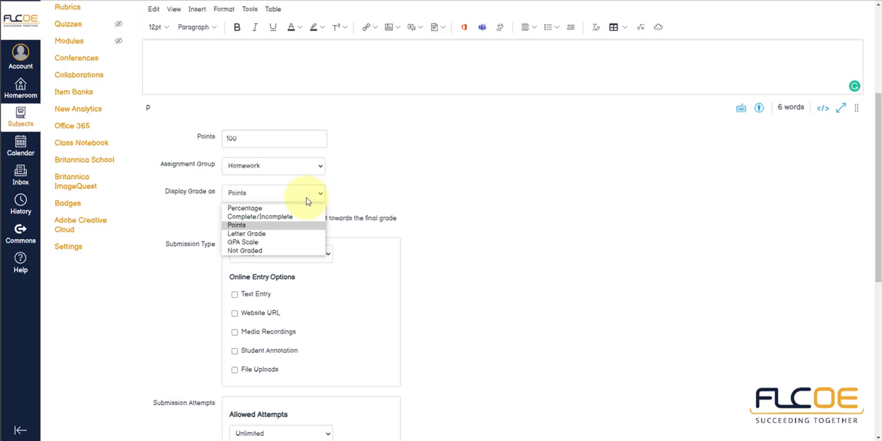
pyautogui.click(364, 194)
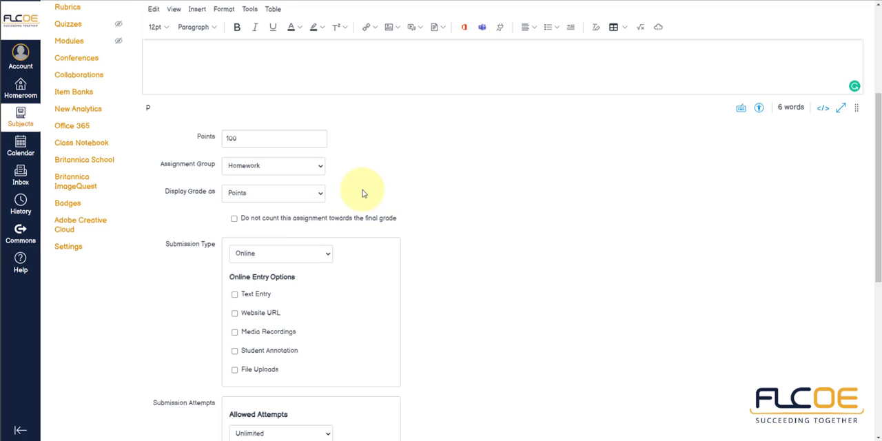
# Step: Try the No Submission and On Paper submission types for the assignment
pyautogui.scroll(-2, 364, 194)
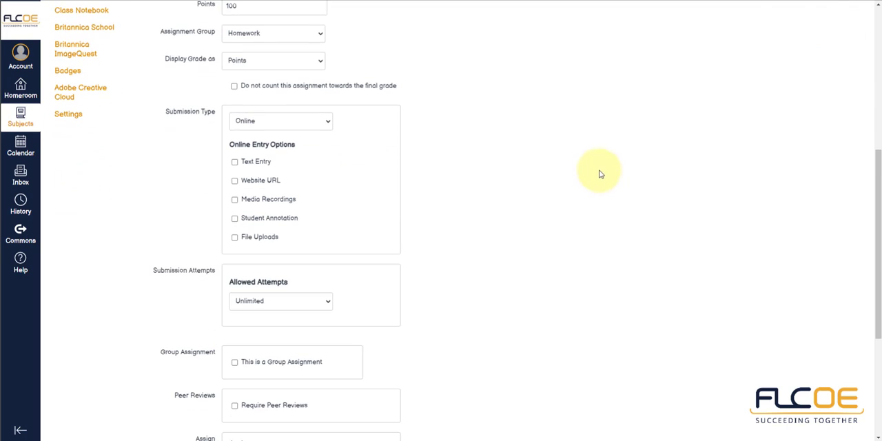
pyautogui.click(309, 124)
pyautogui.click(285, 136)
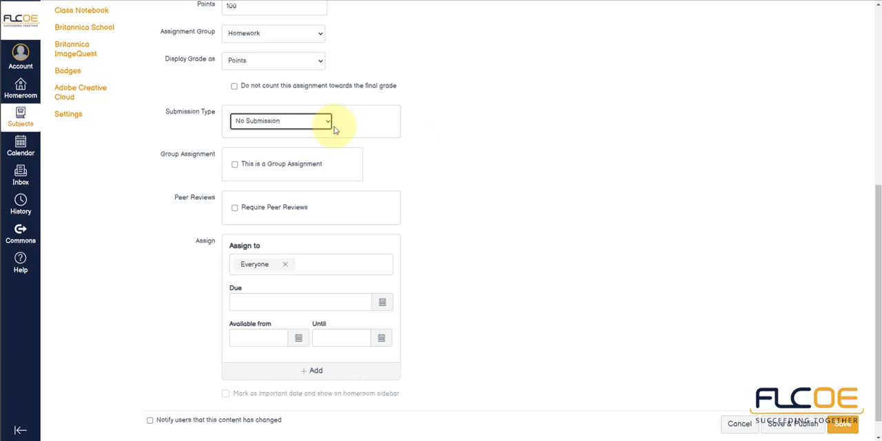
pyautogui.click(306, 120)
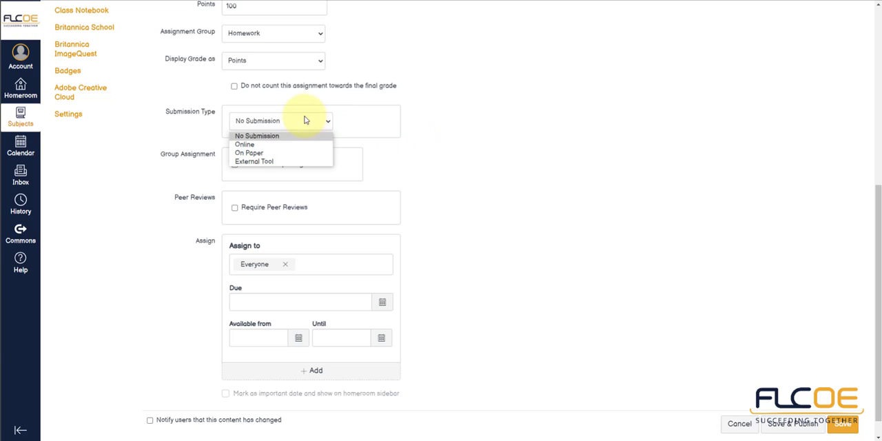
pyautogui.click(285, 153)
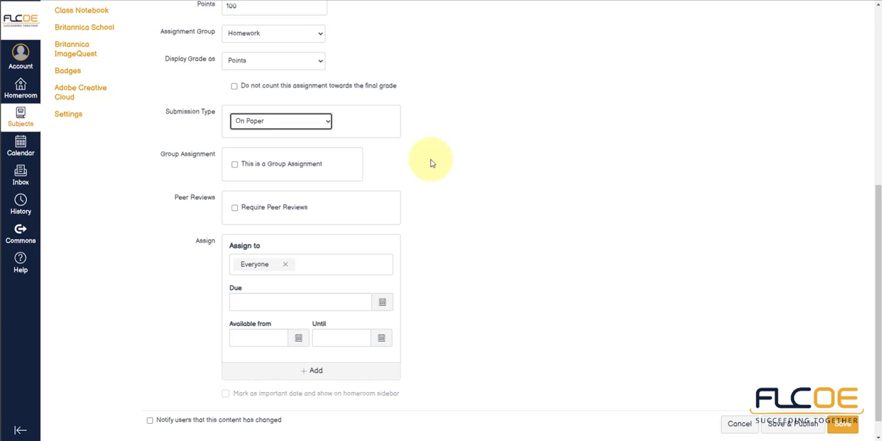
# Step: Set the assignment's submission type to Online
pyautogui.click(310, 124)
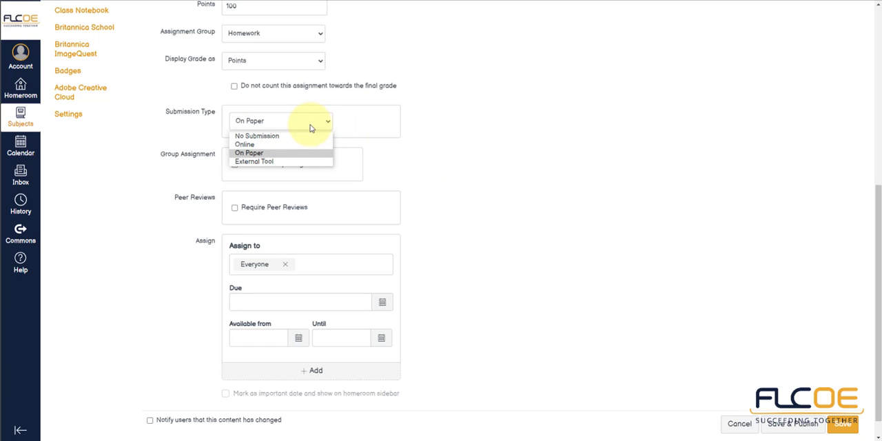
pyautogui.click(280, 145)
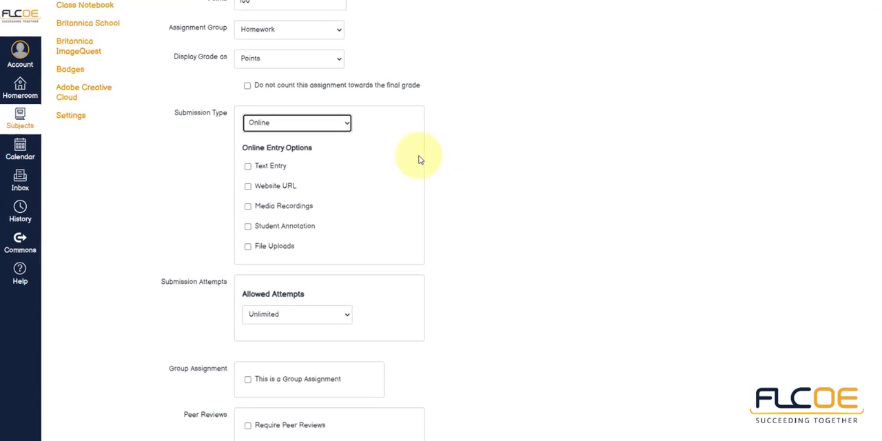
# Step: Try the Text Entry, File Uploads and Media Recordings online entry options, enabling and clearing each one in turn
pyautogui.click(235, 161)
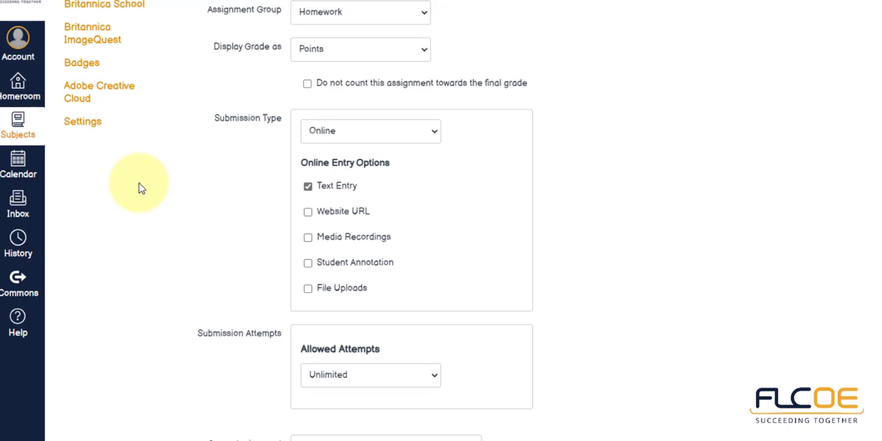
pyautogui.click(308, 187)
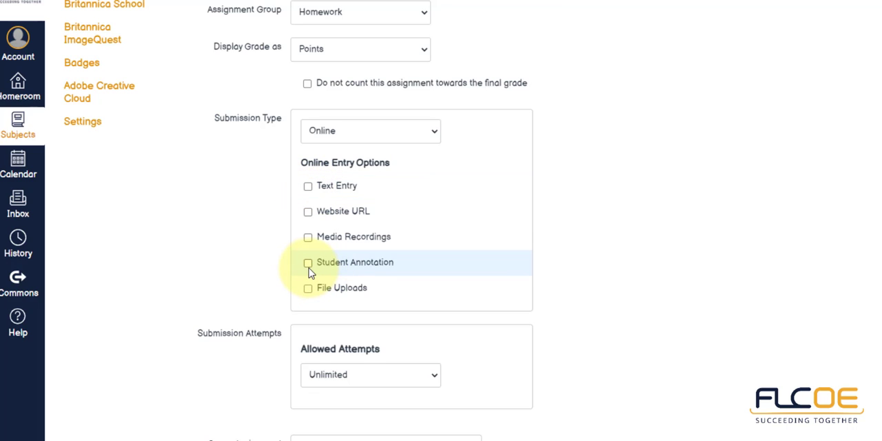
pyautogui.click(308, 288)
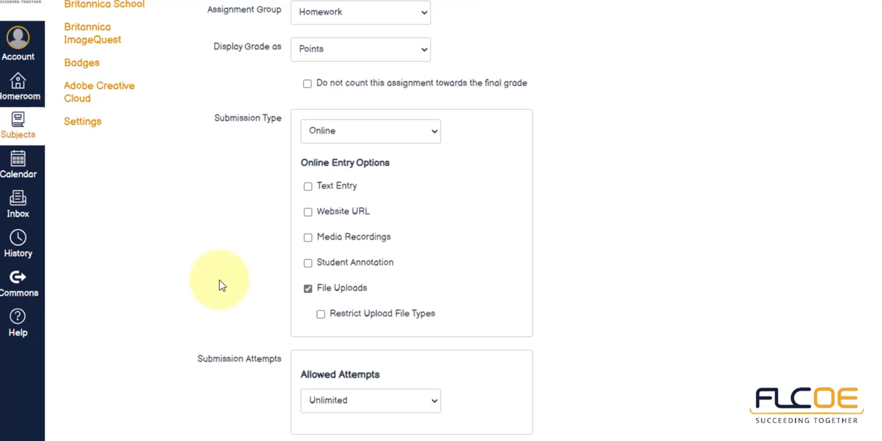
pyautogui.click(308, 289)
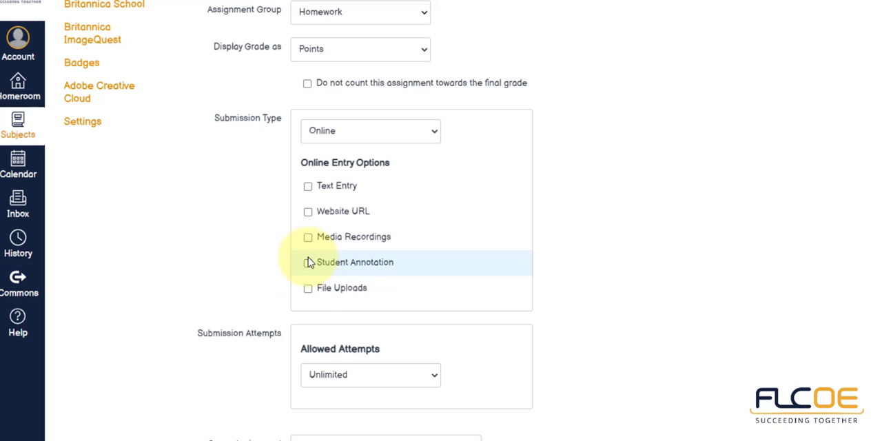
pyautogui.click(308, 239)
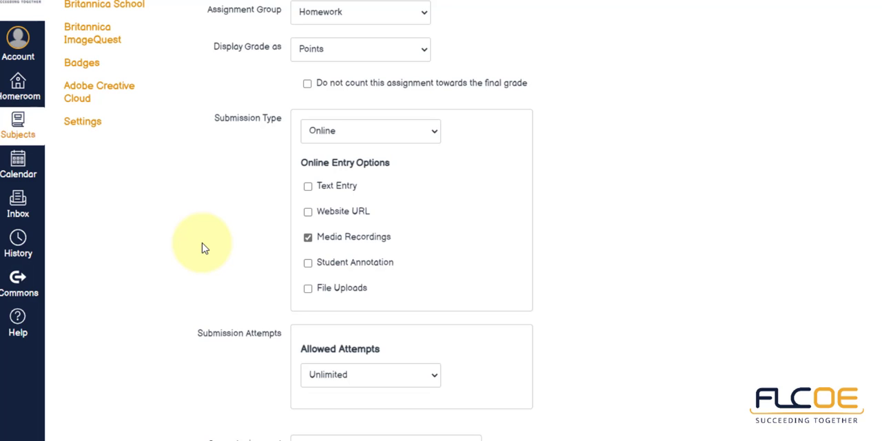
pyautogui.click(308, 237)
# Step: Allow students to submit online by Website URL and File Uploads
pyautogui.click(341, 211)
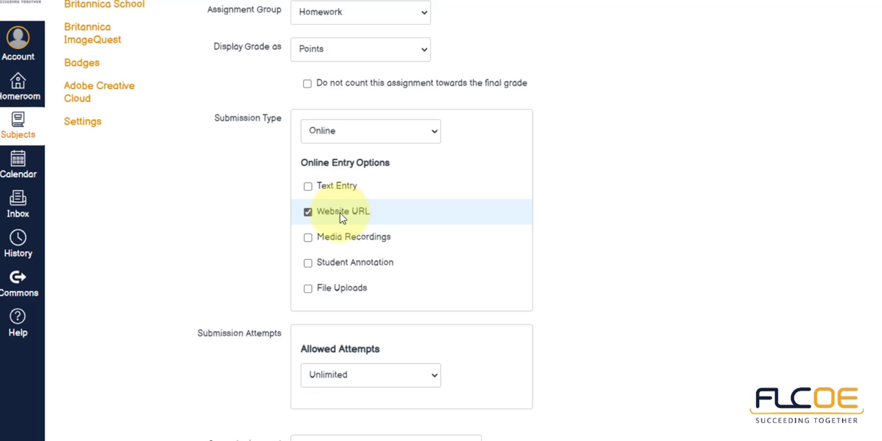
pyautogui.click(330, 288)
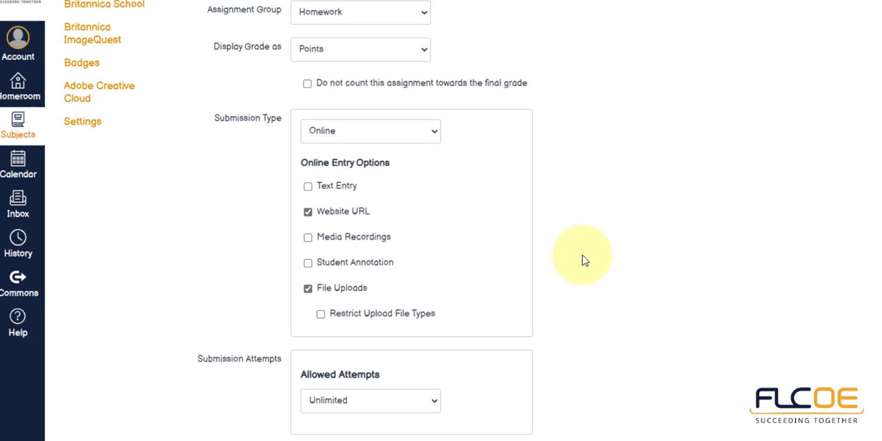
# Step: Replace Everyone with an individual student as the assignee of the assignment
pyautogui.scroll(-1, 583, 260)
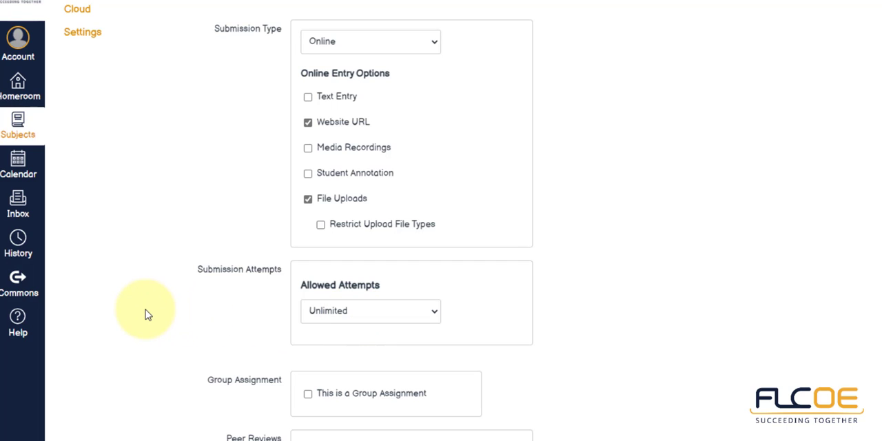
pyautogui.scroll(-2, 146, 310)
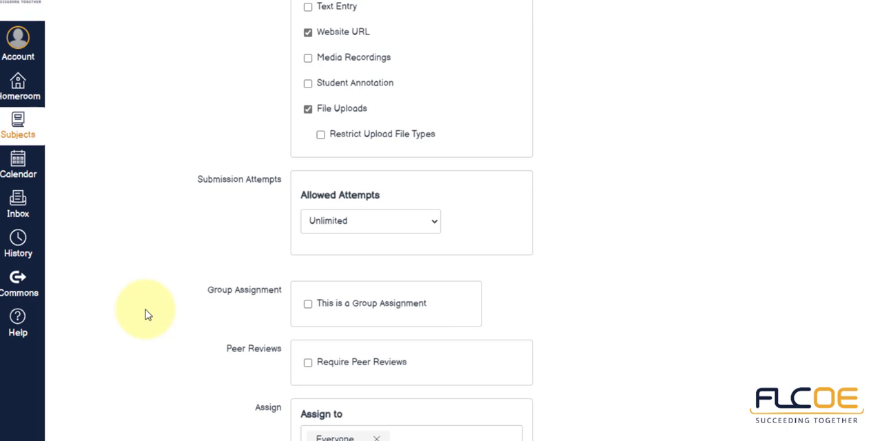
pyautogui.scroll(-2, 145, 315)
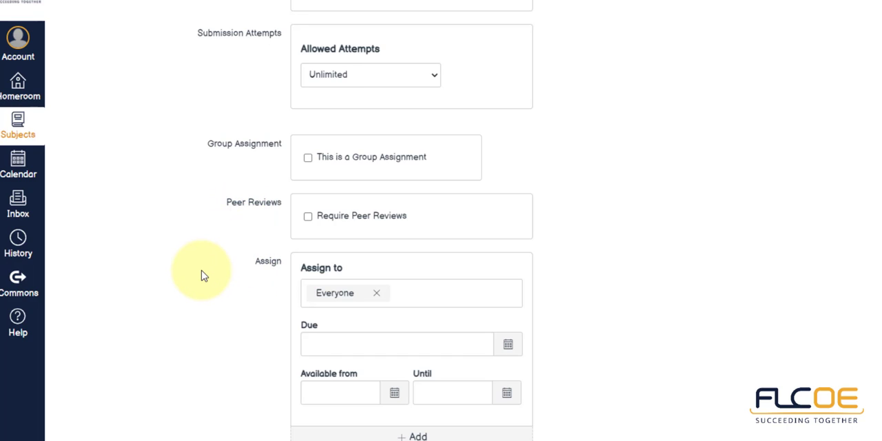
pyautogui.click(376, 294)
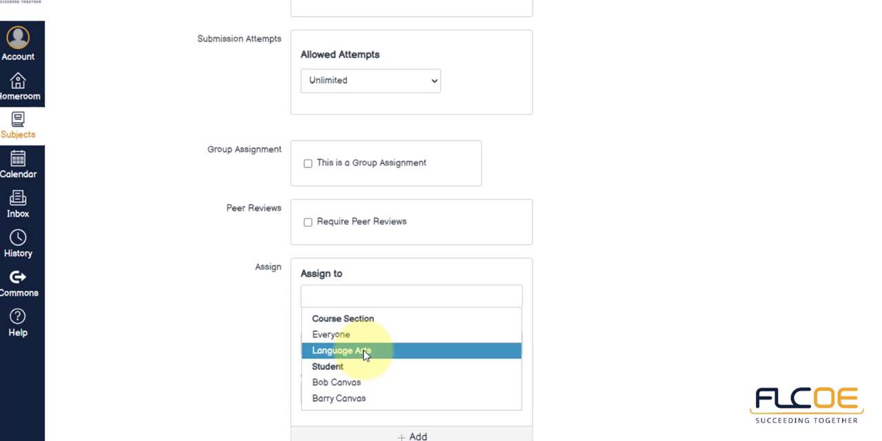
pyautogui.click(356, 384)
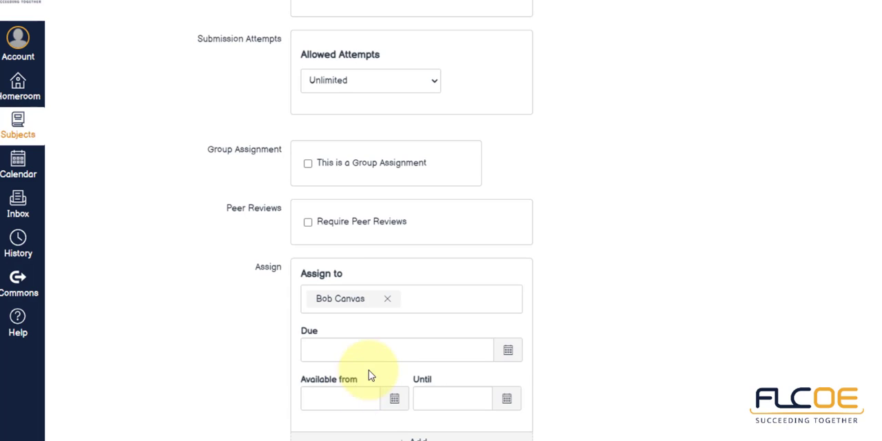
pyautogui.click(409, 308)
pyautogui.click(649, 281)
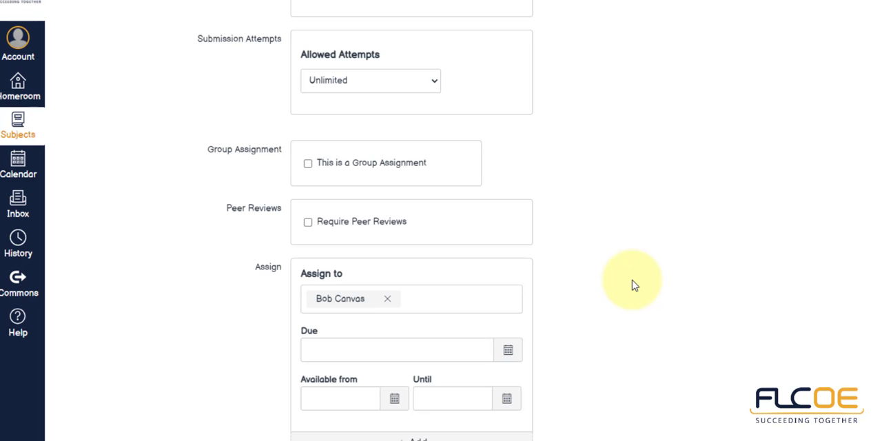
pyautogui.click(387, 300)
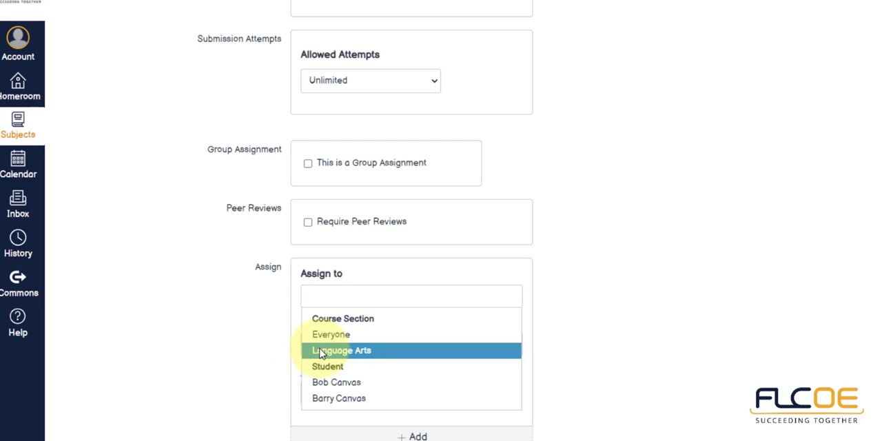
pyautogui.click(340, 383)
pyautogui.click(356, 300)
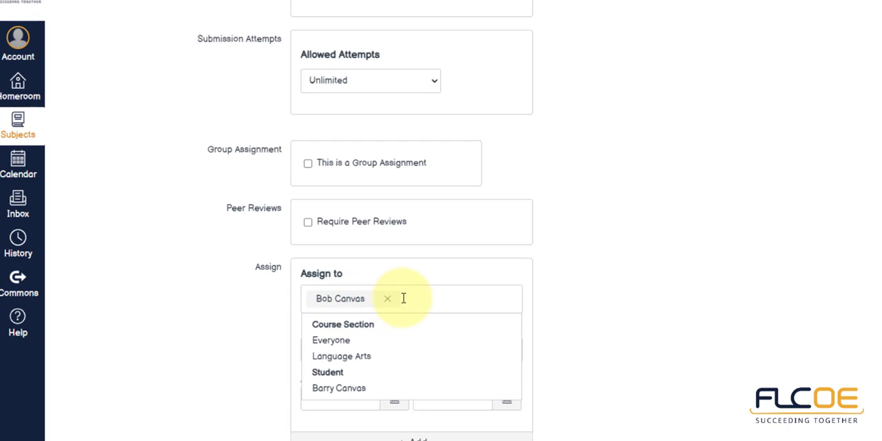
pyautogui.click(245, 302)
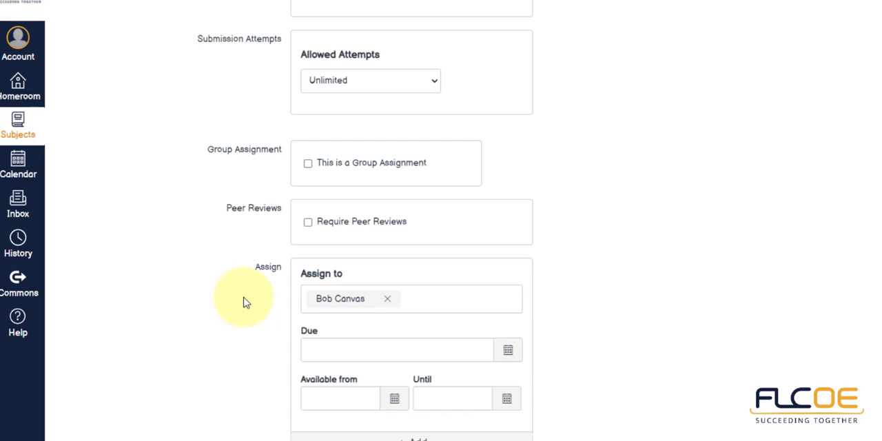
# Step: Remove the individual student and assign the assignment to Everyone
pyautogui.click(388, 301)
pyautogui.click(332, 335)
pyautogui.click(195, 338)
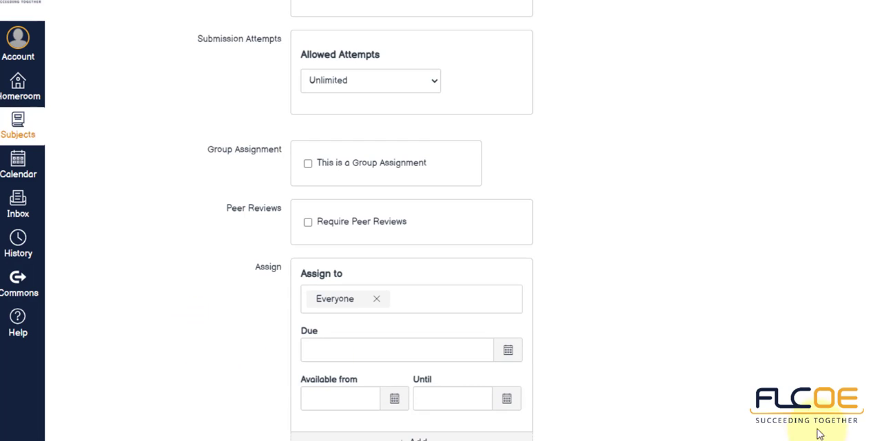
# Step: Set the assignment's due date to August 11, 2021 at 8pm
pyautogui.click(505, 352)
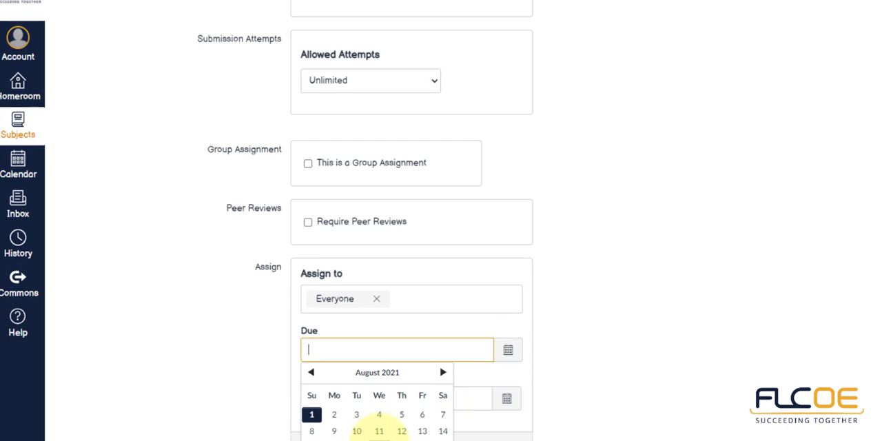
pyautogui.click(390, 432)
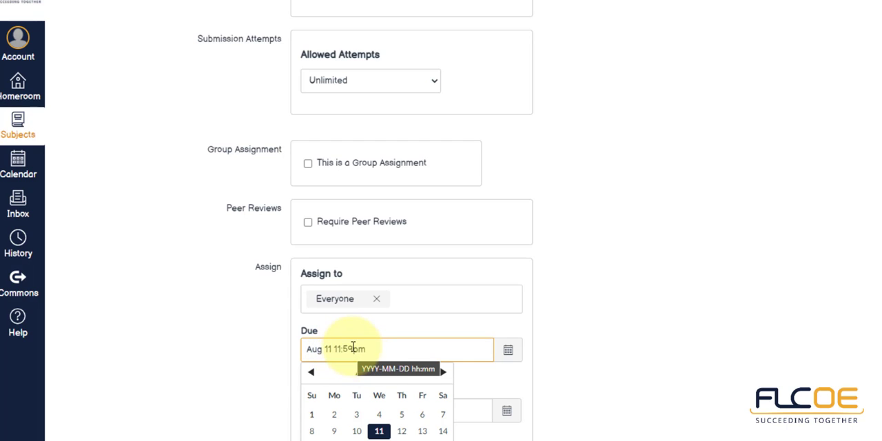
pyautogui.press('BackSpace')
pyautogui.press('BackSpace')
pyautogui.press('BackSpace')
pyautogui.press('BackSpace')
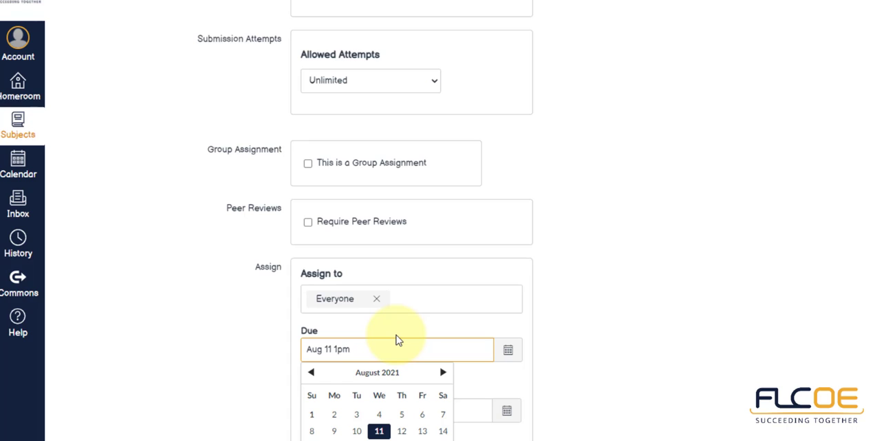
pyautogui.press('BackSpace')
pyautogui.write('8')
pyautogui.click(407, 346)
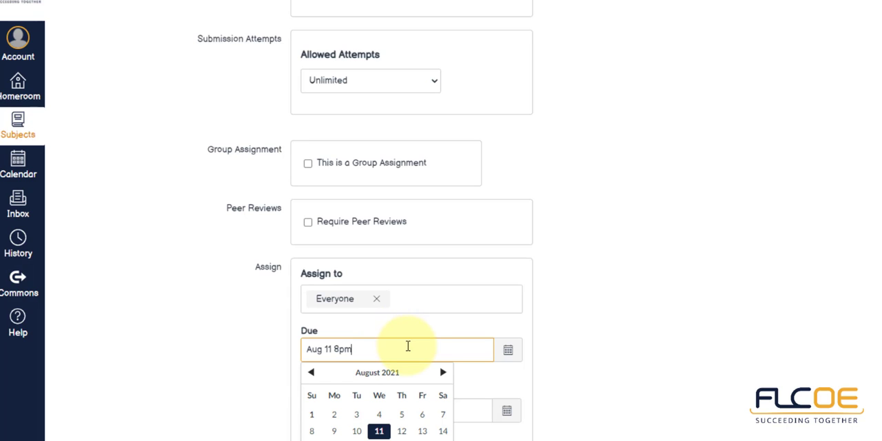
pyautogui.click(701, 351)
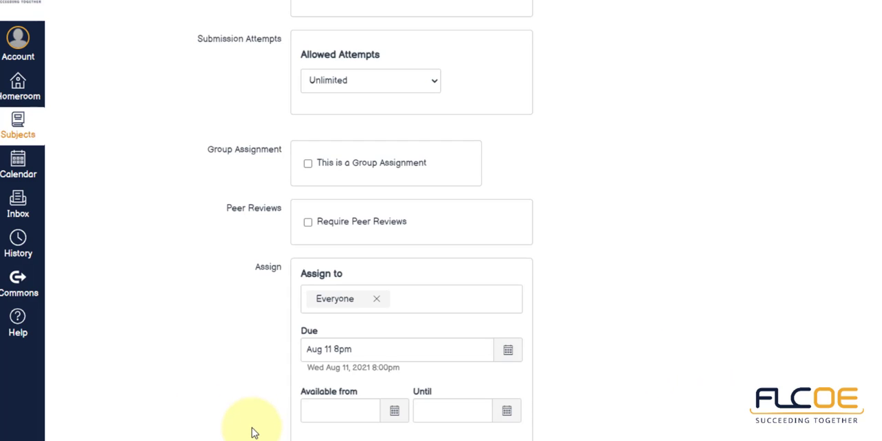
# Step: Try Aug 11 8pm, copied from the due date, as the assignment's Until date and clear that date again
pyautogui.click(337, 413)
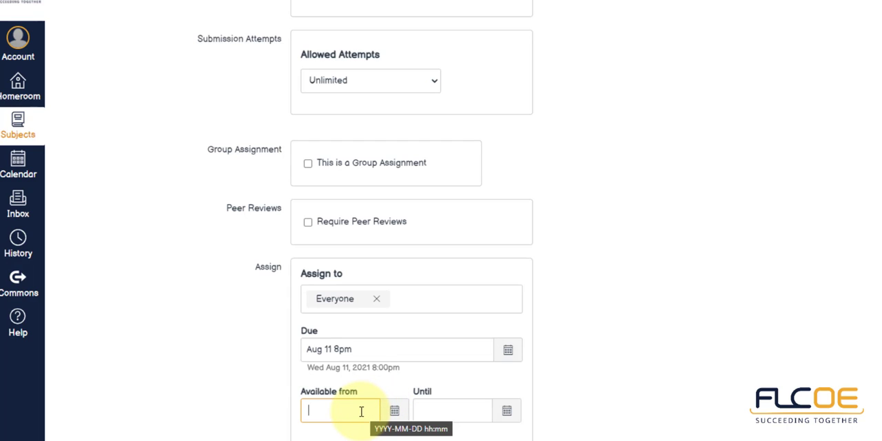
pyautogui.click(445, 411)
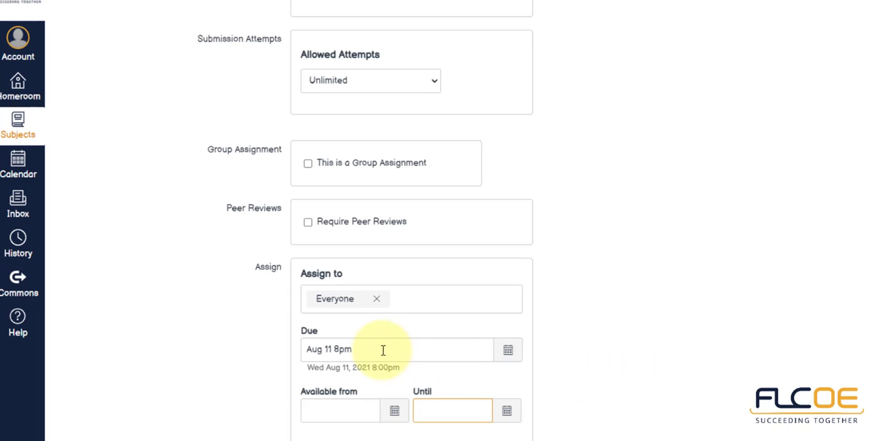
pyautogui.moveTo(353, 349); pyautogui.dragTo(298, 354)
pyautogui.hotkey('ctrl', 'c')
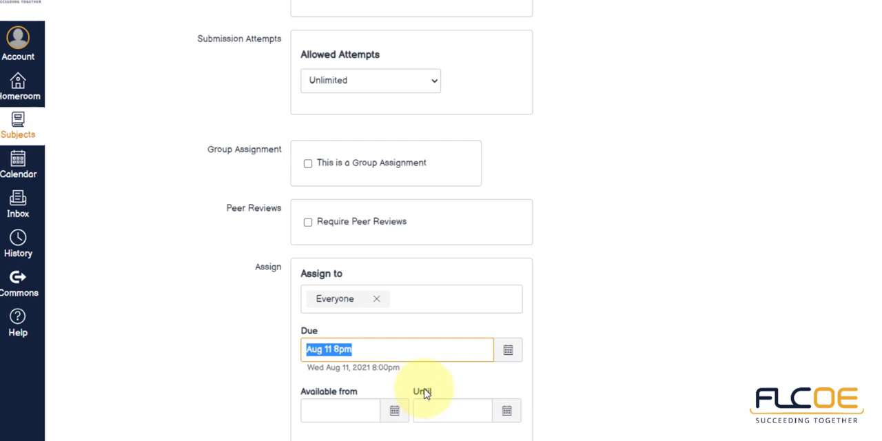
pyautogui.click(439, 408)
pyautogui.hotkey('ctrl', 'v')
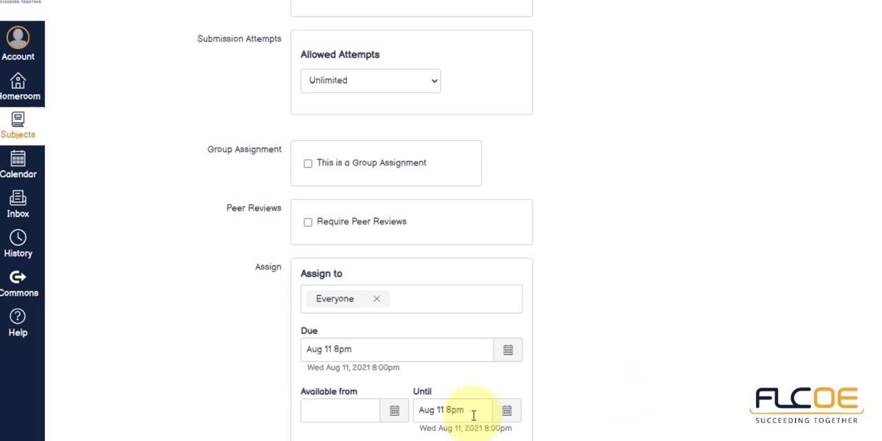
pyautogui.moveTo(452, 410); pyautogui.dragTo(396, 411)
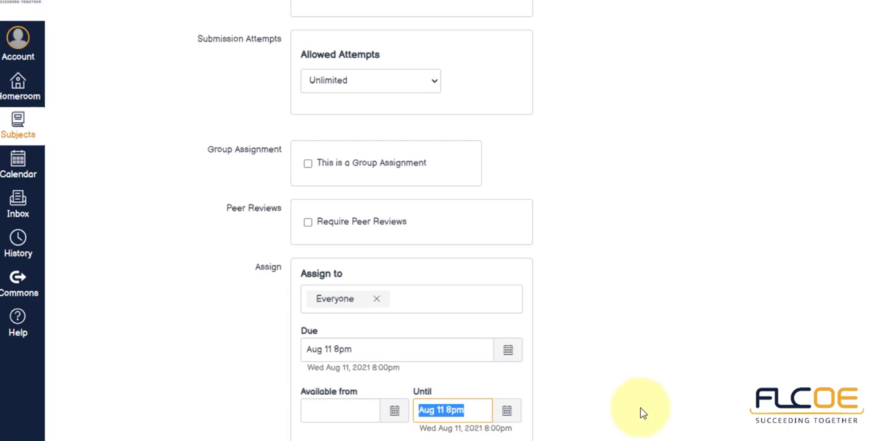
pyautogui.press('BackSpace')
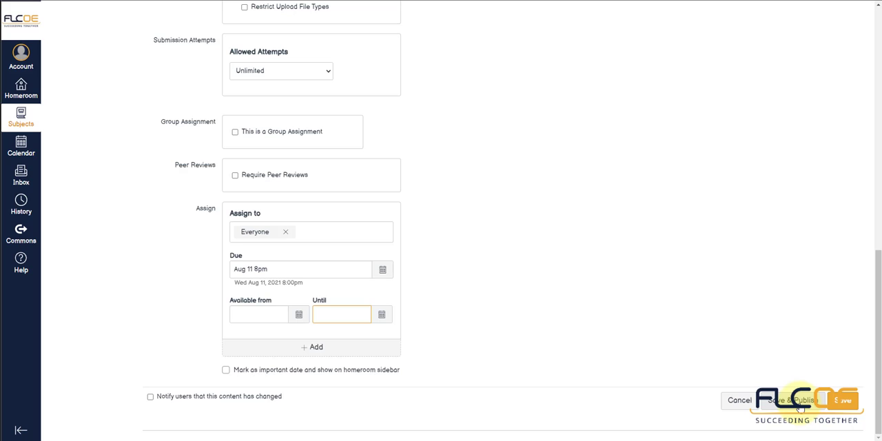
# Step: Save the Language Arts Homework #1 assignment and publish it
pyautogui.click(841, 402)
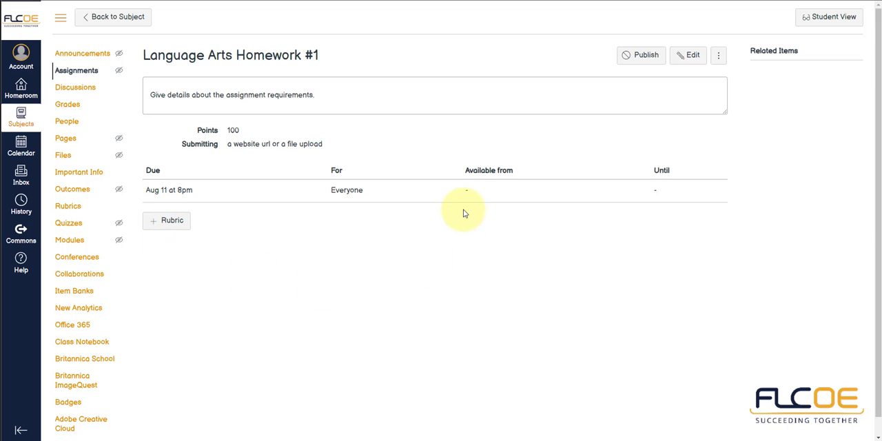
pyautogui.click(631, 58)
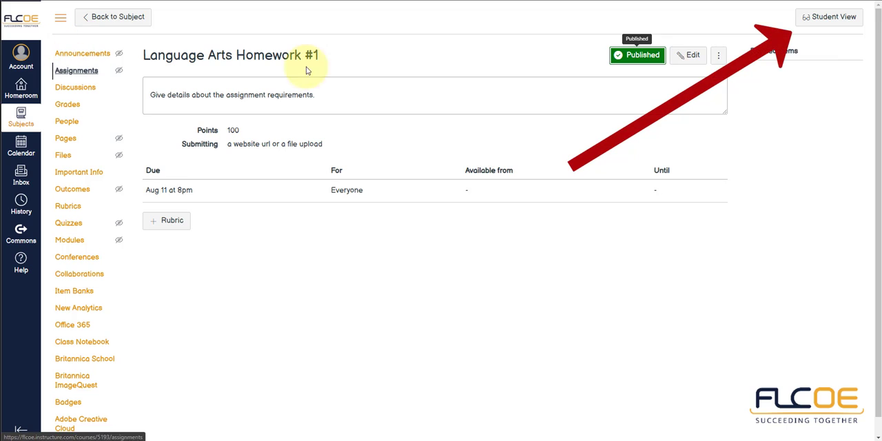
# Step: Preview the published assignment in Student View and open the Language Arts subject as a student
pyautogui.click(828, 27)
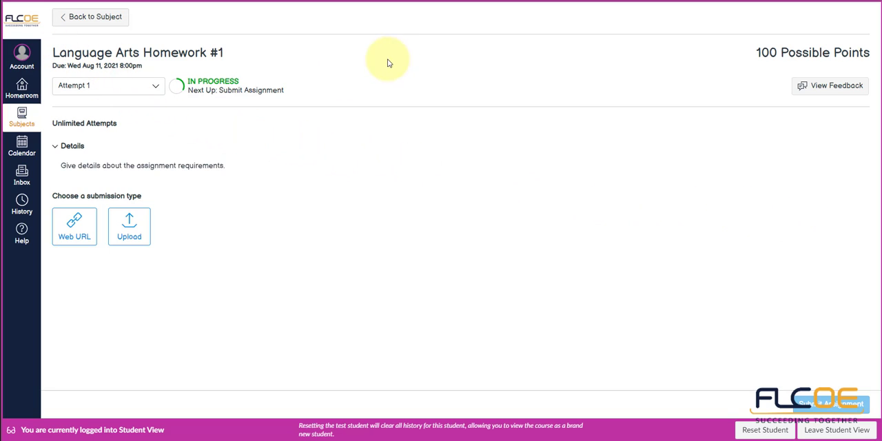
pyautogui.click(21, 118)
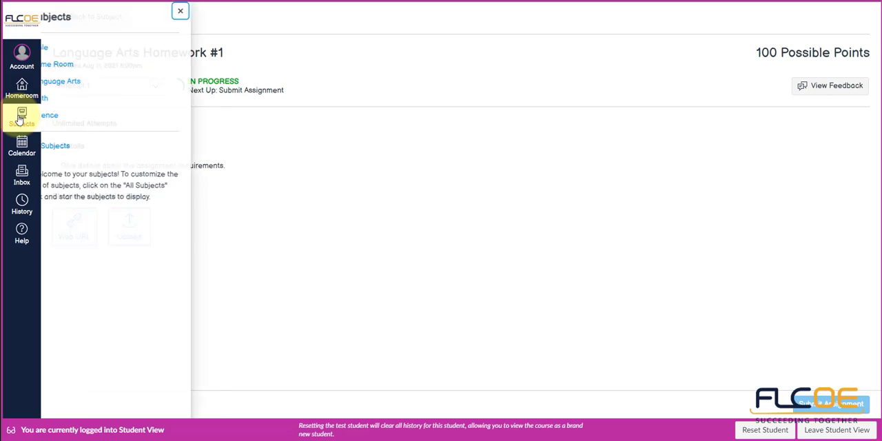
pyautogui.click(65, 83)
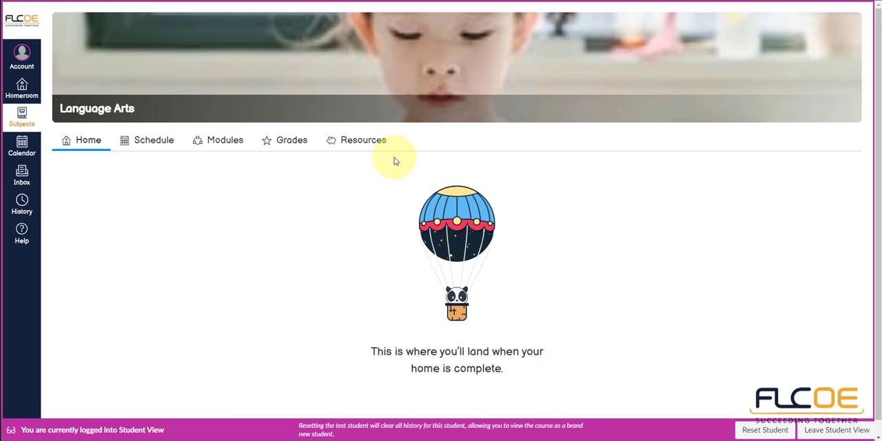
# Step: Check the student's Language Arts schedule for this week and the following week
pyautogui.click(153, 141)
pyautogui.scroll(-3, 329, 272)
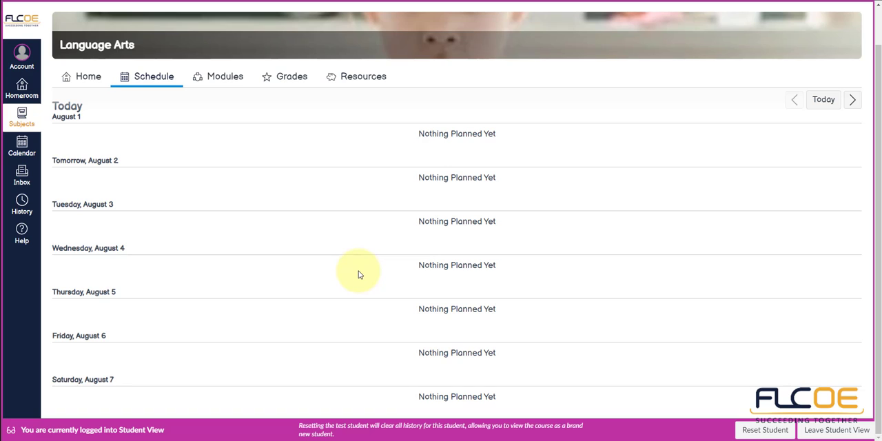
pyautogui.scroll(1, 360, 275)
pyautogui.scroll(-1, 359, 275)
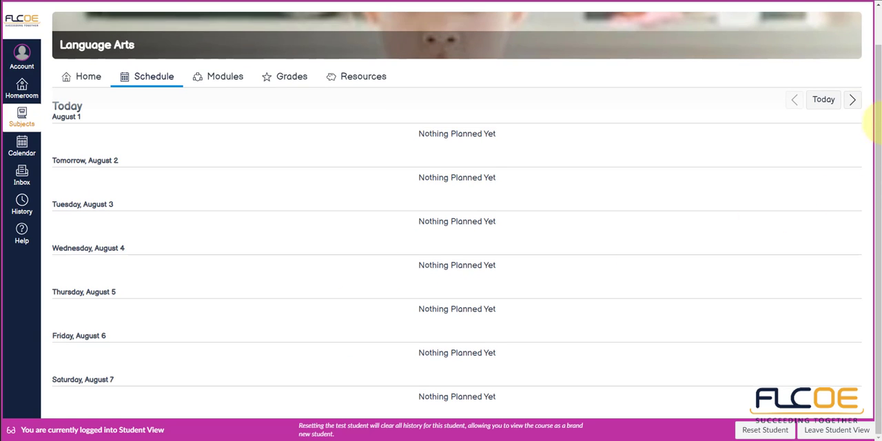
pyautogui.click(851, 100)
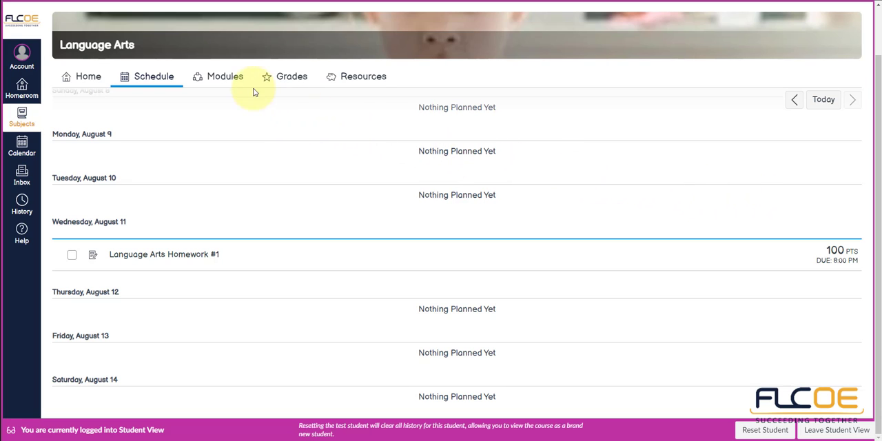
# Step: Look at the student's Language Arts modules and leave Student View
pyautogui.click(228, 78)
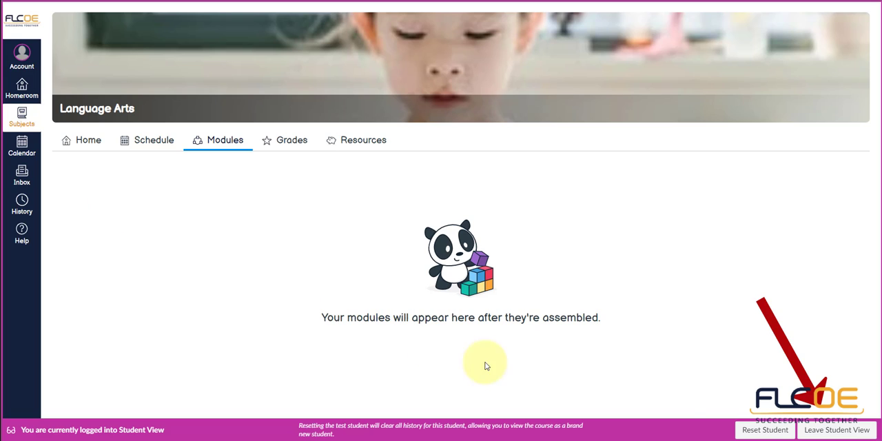
pyautogui.click(834, 431)
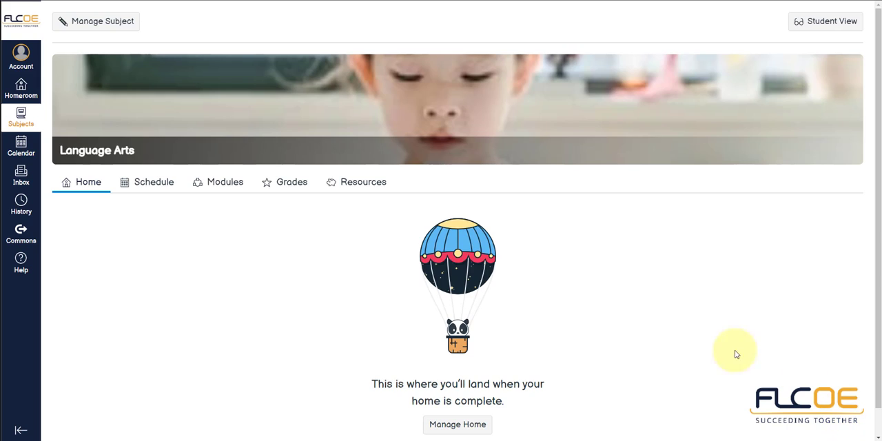
# Step: Add a module named "Week 1" to the Language Arts subject
pyautogui.click(215, 185)
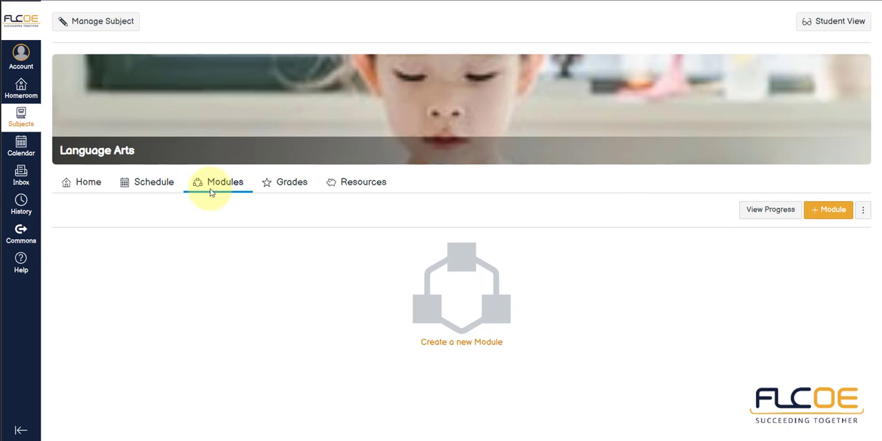
pyautogui.click(821, 215)
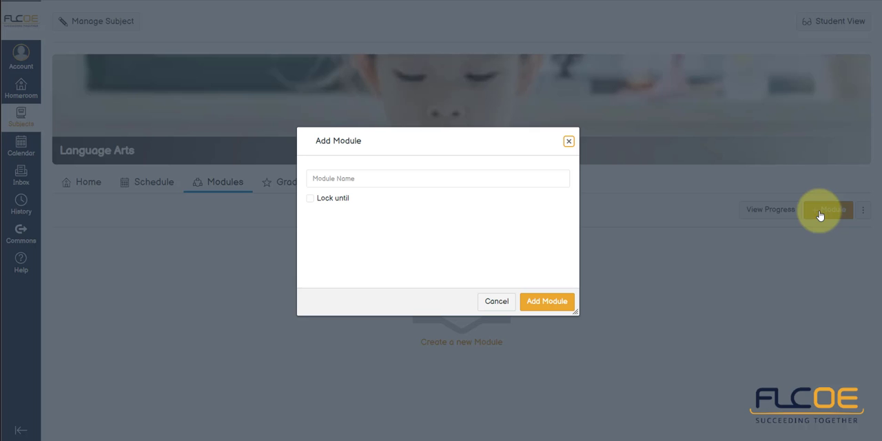
pyautogui.click(366, 176)
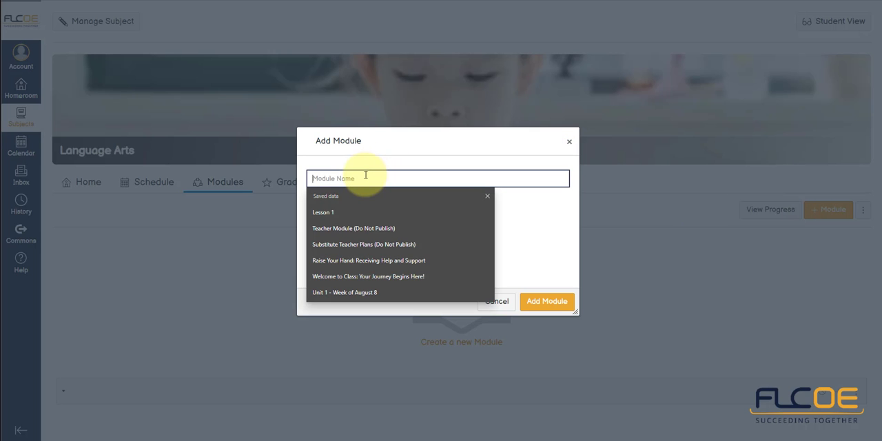
pyautogui.write('W')
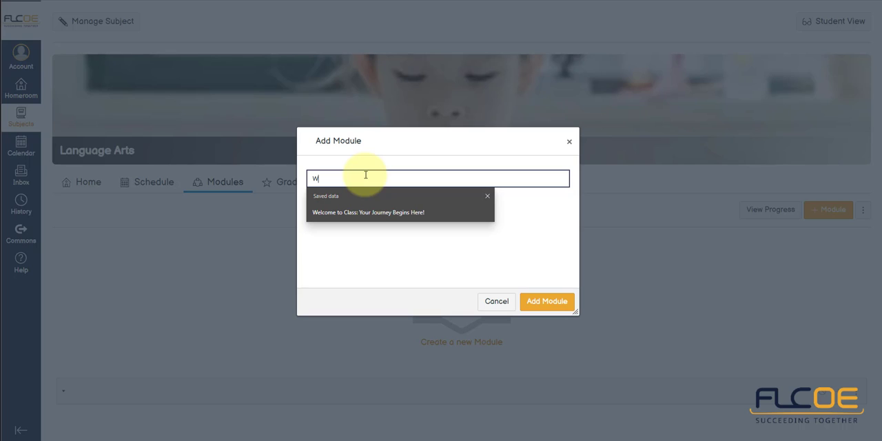
pyautogui.write('eek 1')
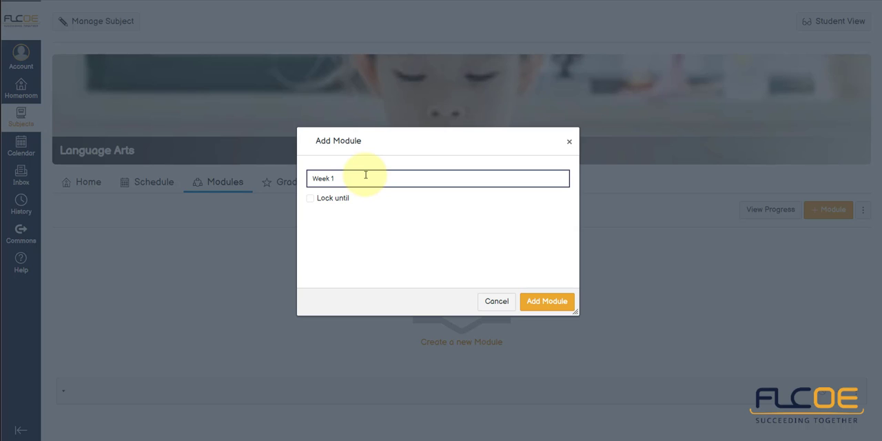
pyautogui.click(529, 303)
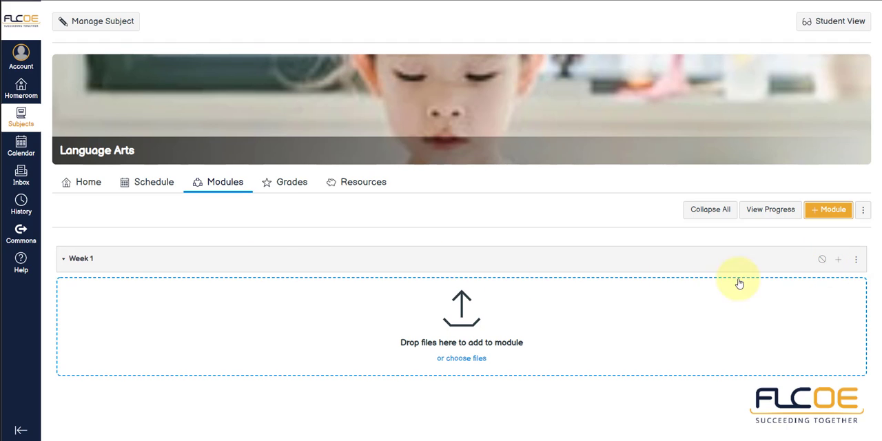
# Step: Add the existing assignment Language Arts Homework #1 to the Week 1 module without indentation
pyautogui.click(838, 264)
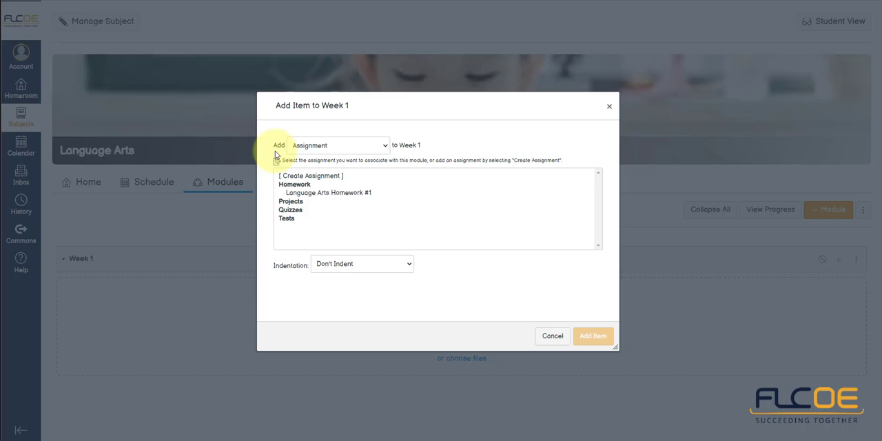
pyautogui.click(309, 193)
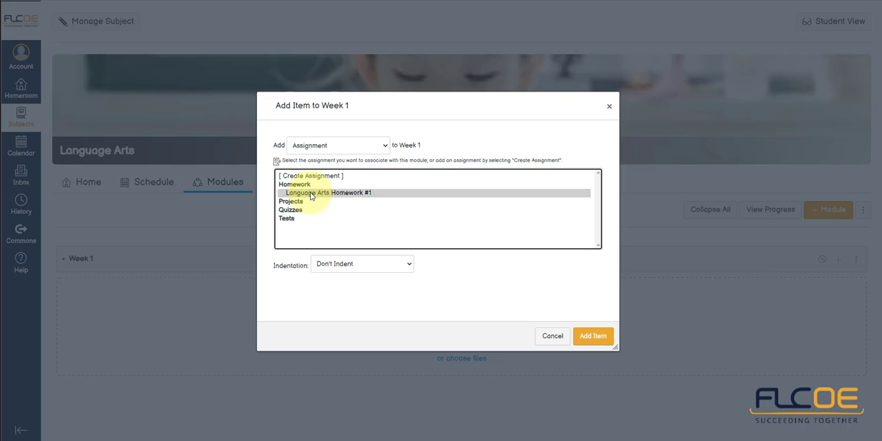
pyautogui.click(589, 338)
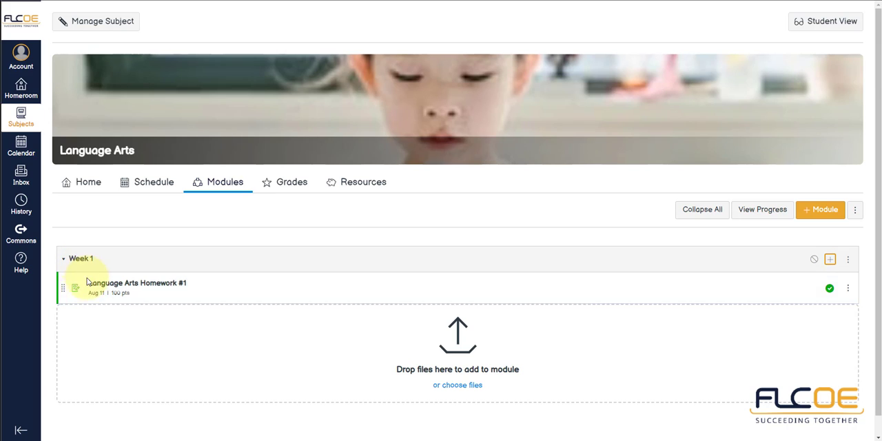
pyautogui.click(831, 261)
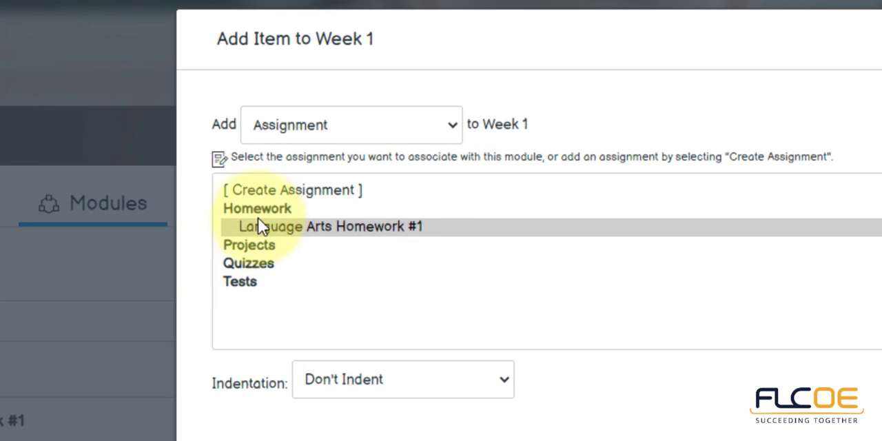
pyautogui.click(301, 134)
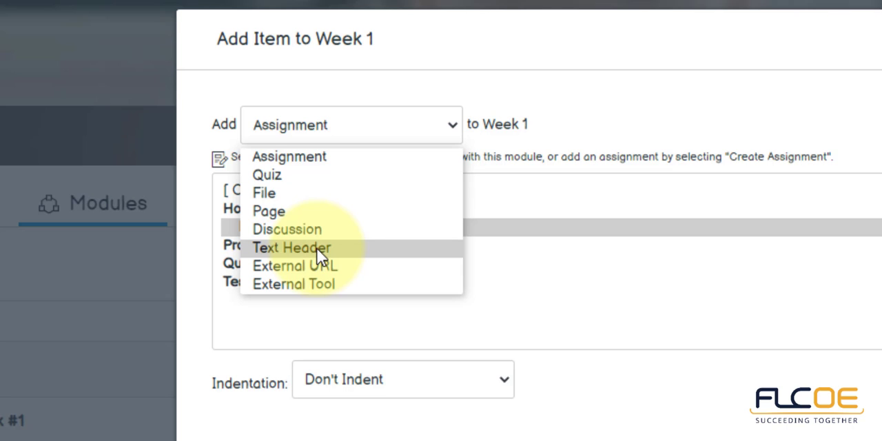
pyautogui.click(327, 264)
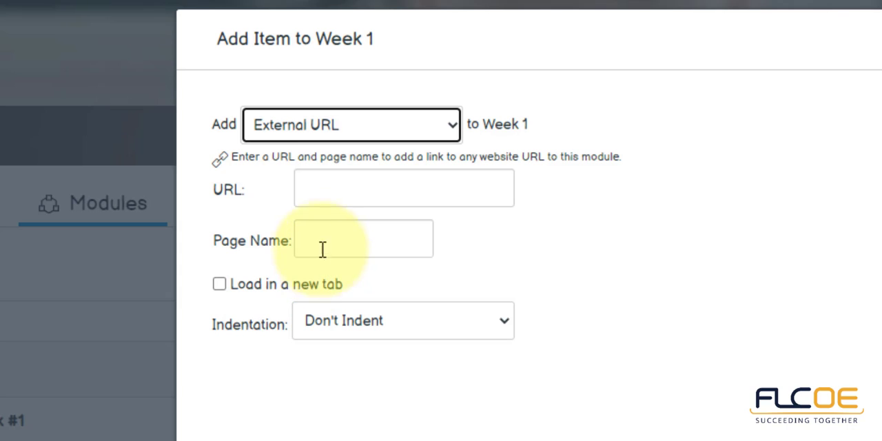
pyautogui.click(341, 195)
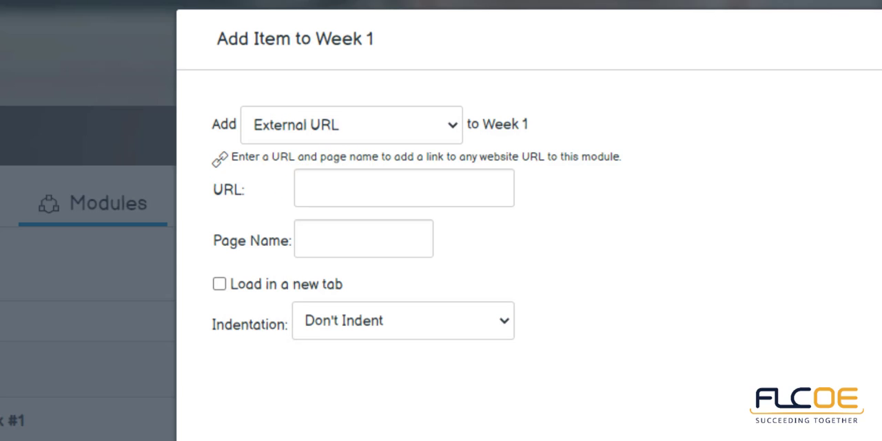
pyautogui.click(355, 191)
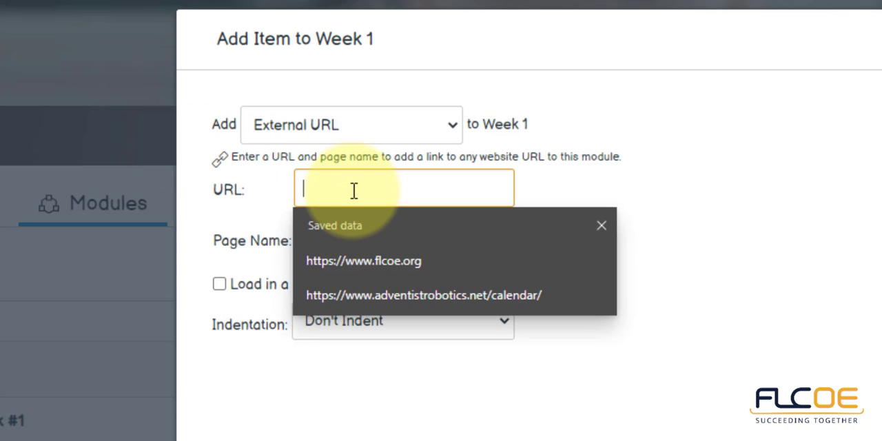
pyautogui.write('https://www.youtube.com/watch?v=CSnpATHIhmk')
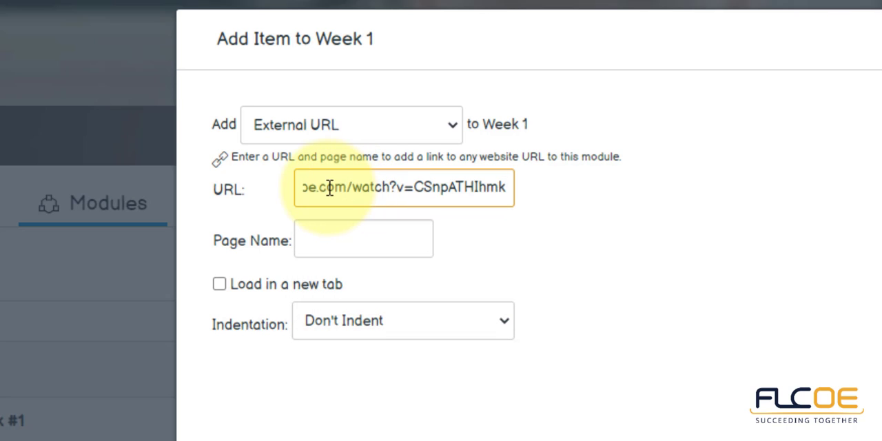
# Step: Name the external link's page "Writing an Outline" and set it to load in a new tab
pyautogui.click(329, 238)
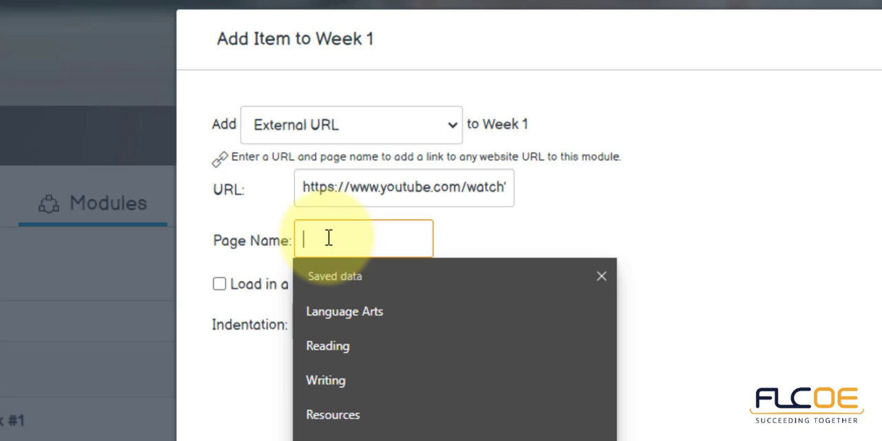
pyautogui.write('Writ')
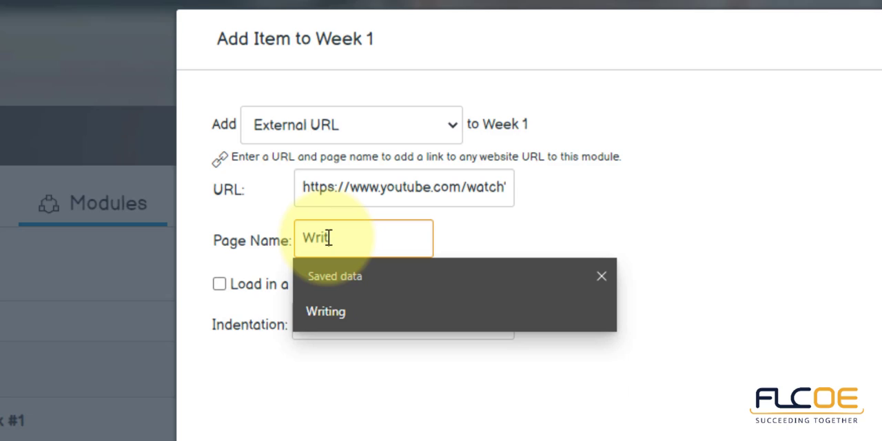
pyautogui.write('ing an Outline')
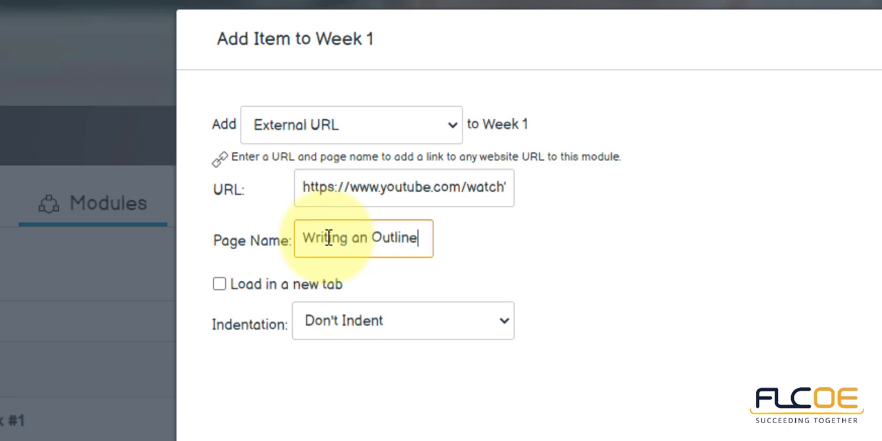
pyautogui.click(328, 291)
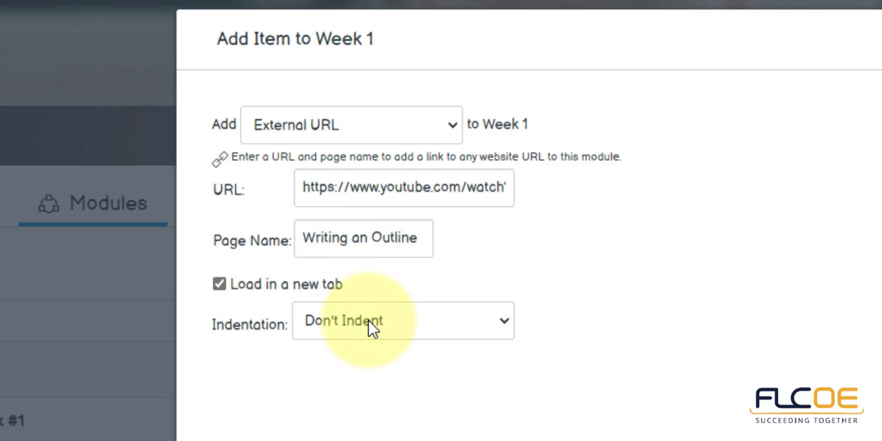
# Step: Add the Writing an Outline link to Week 1 with a one-level indent, and decrease its indent by one level
pyautogui.click(333, 318)
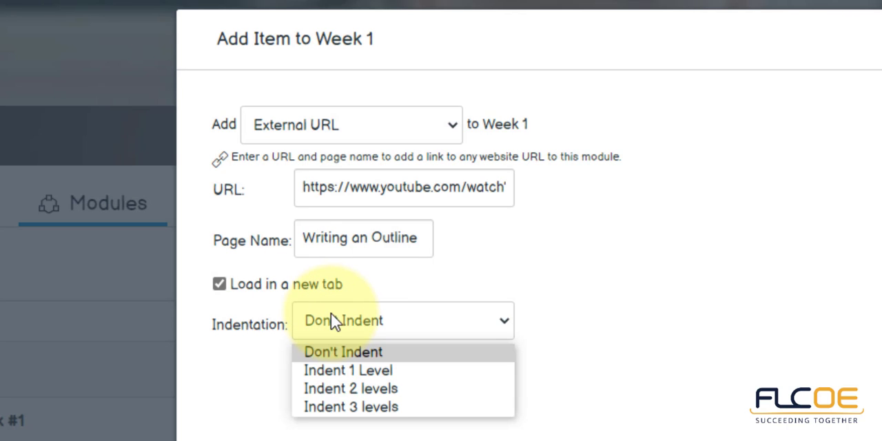
pyautogui.click(346, 369)
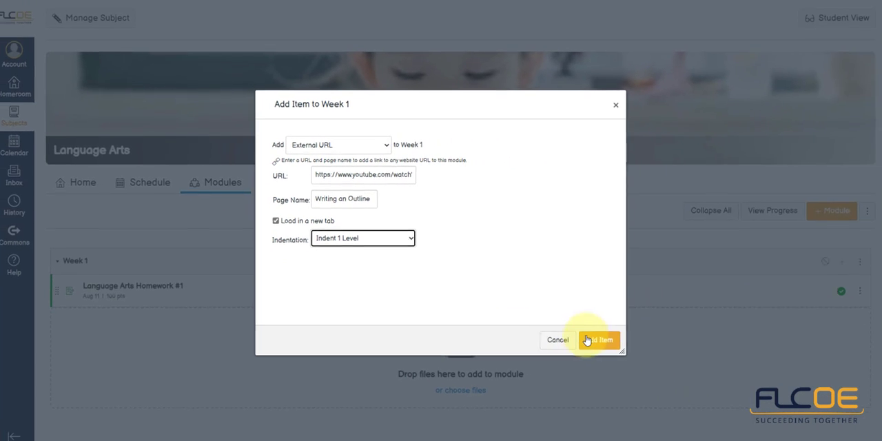
pyautogui.click(593, 336)
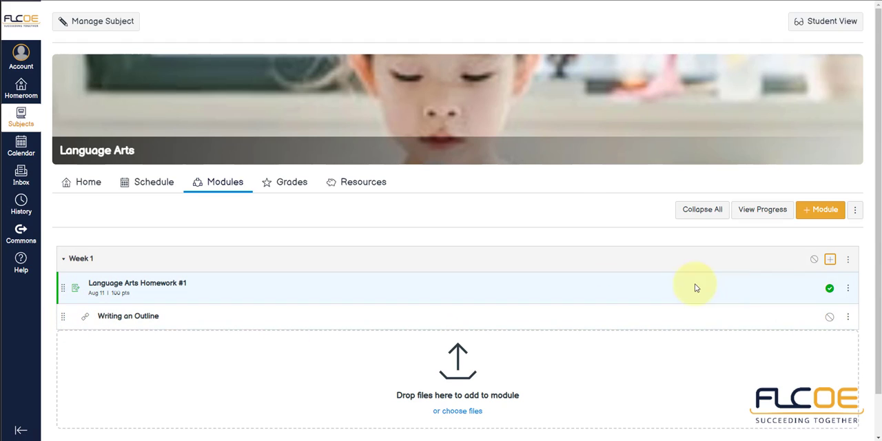
pyautogui.click(848, 317)
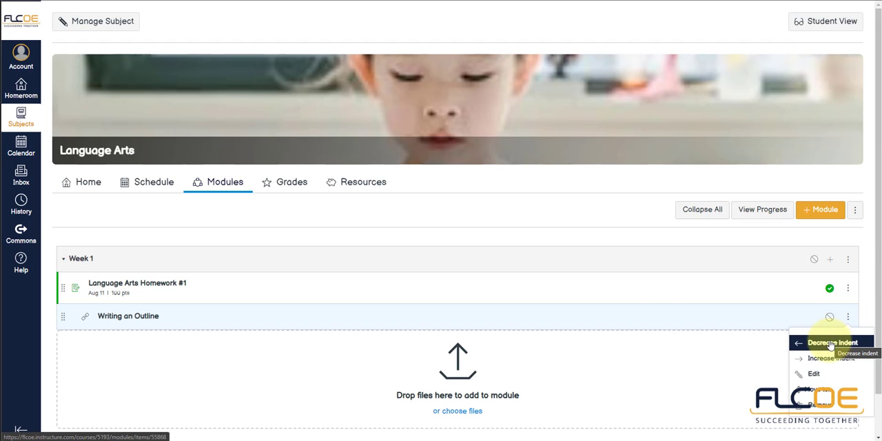
pyautogui.click(831, 343)
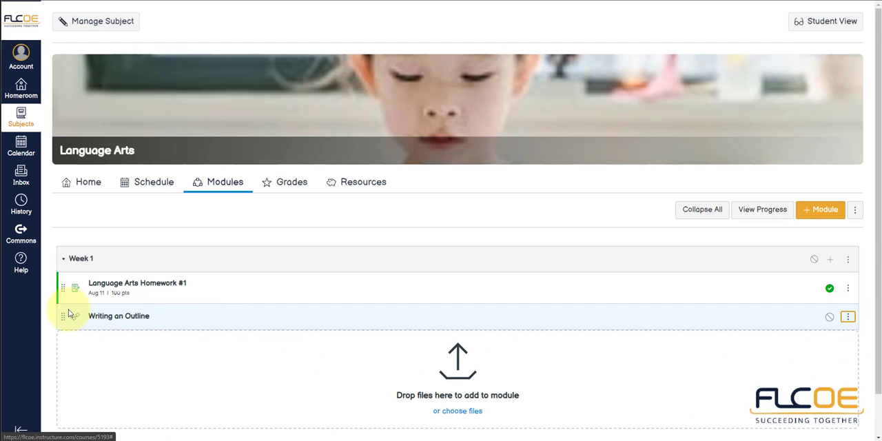
# Step: Move the Writing an Outline link above Language Arts Homework #1 and publish the Week 1 module
pyautogui.moveTo(62, 315); pyautogui.dragTo(64, 279)
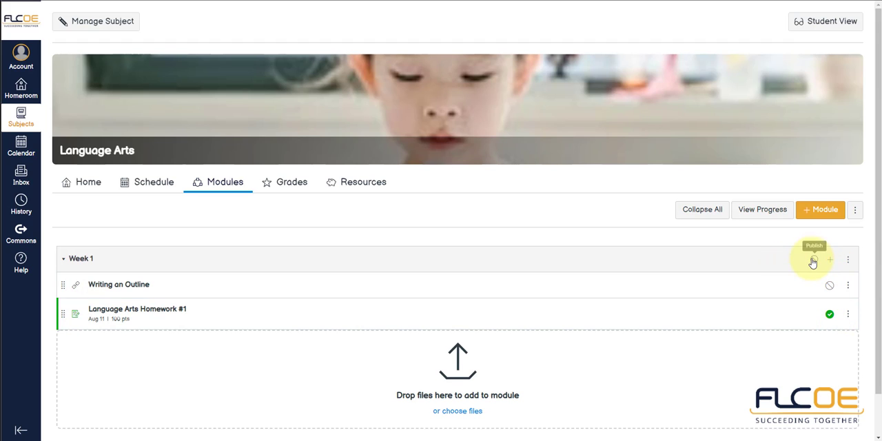
pyautogui.click(813, 260)
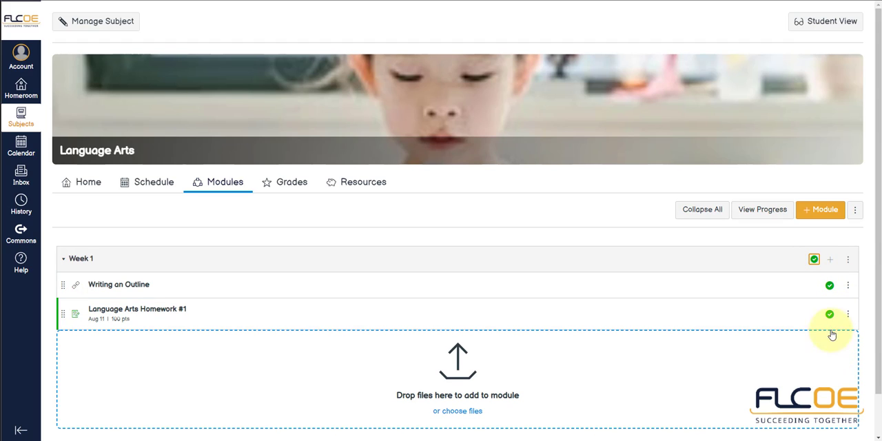
# Step: Test the Writing an Outline link from the Week 1 module in Student View, pausing its video and returning to the subject
pyautogui.click(834, 23)
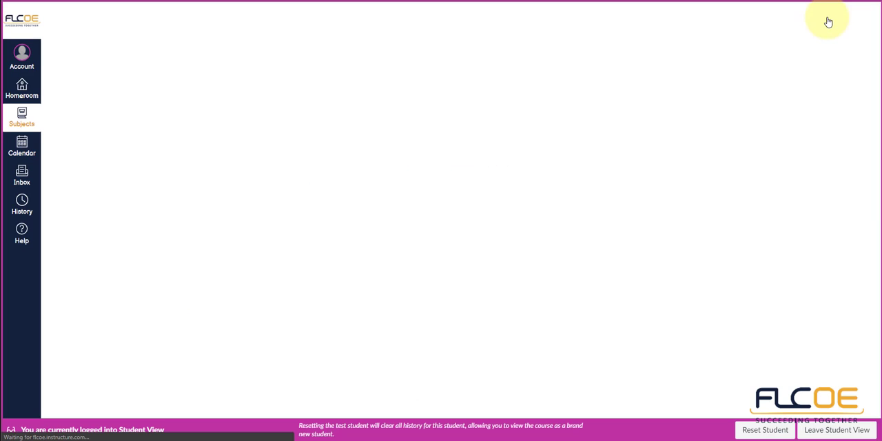
pyautogui.click(226, 140)
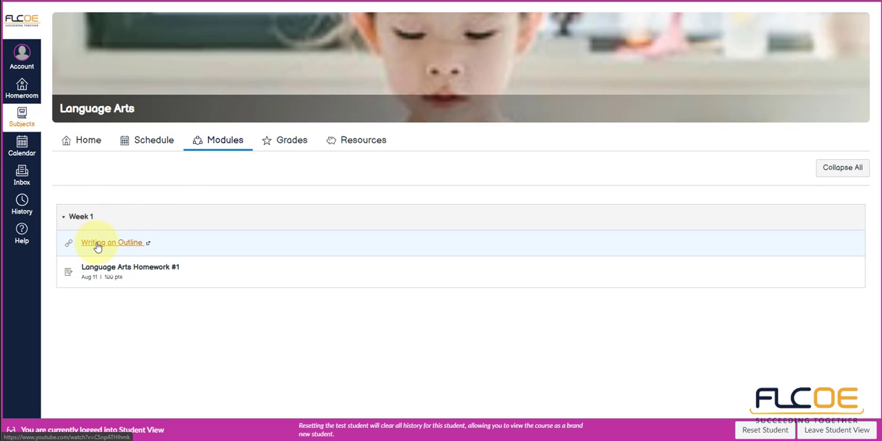
pyautogui.click(98, 244)
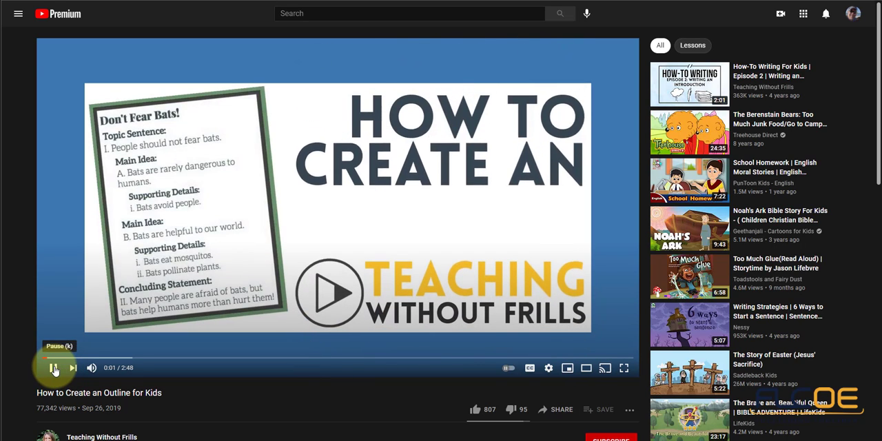
pyautogui.click(54, 370)
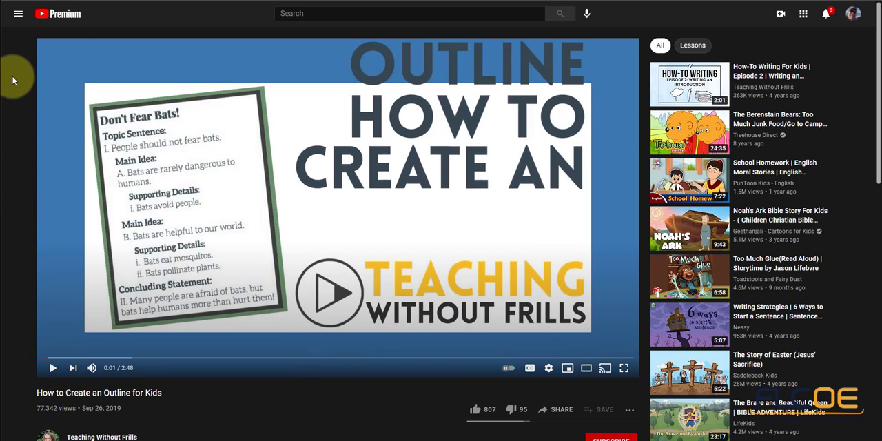
pyautogui.moveTo(10, 45)
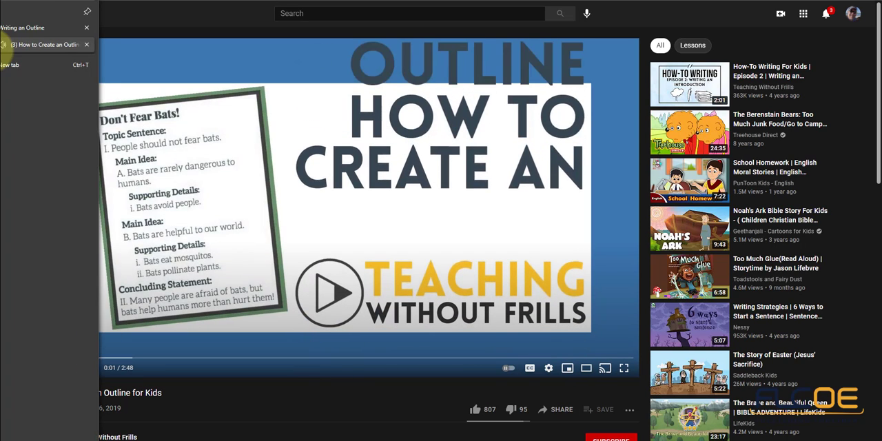
pyautogui.click(86, 45)
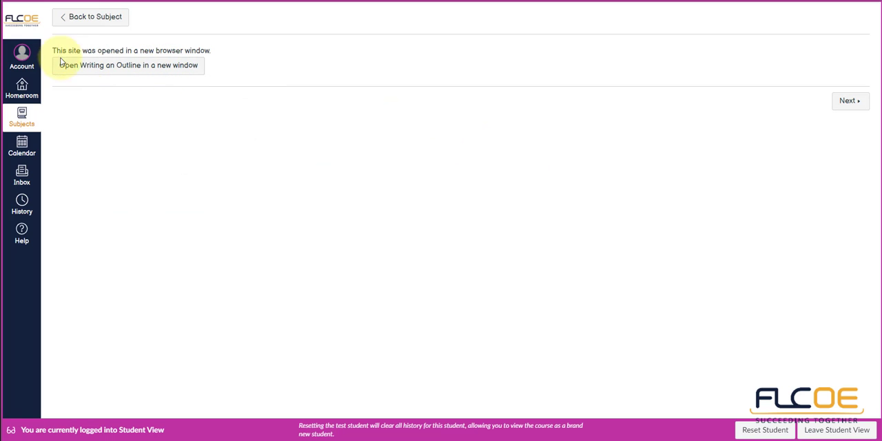
pyautogui.click(92, 23)
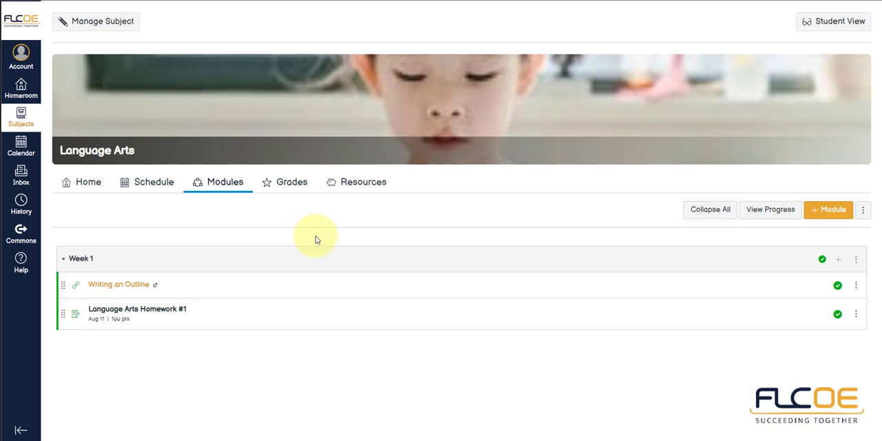
# Step: Create a page named "About Outline" as a new item in the Week 1 module
pyautogui.click(839, 264)
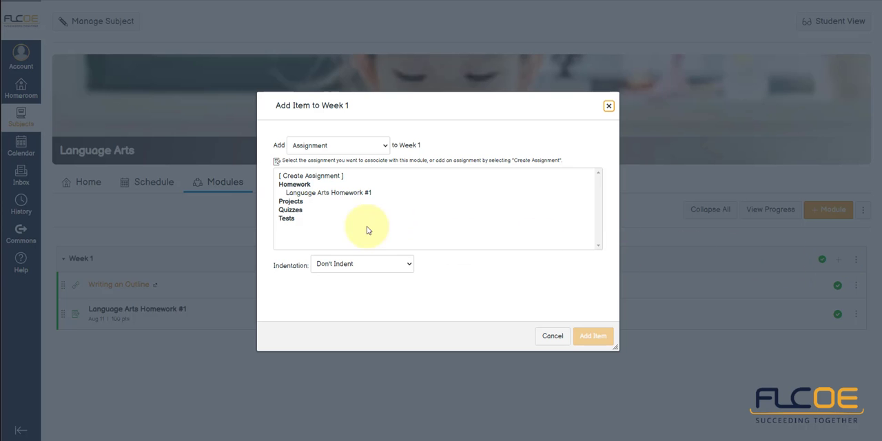
pyautogui.click(314, 146)
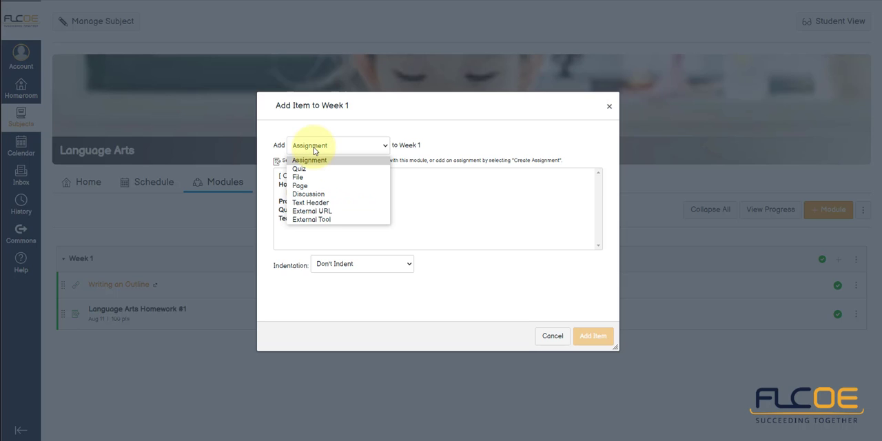
pyautogui.click(313, 186)
pyautogui.click(306, 176)
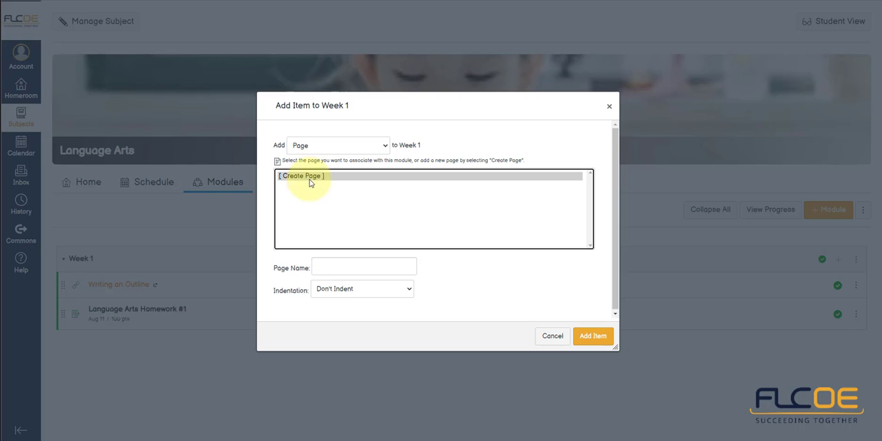
pyautogui.click(345, 265)
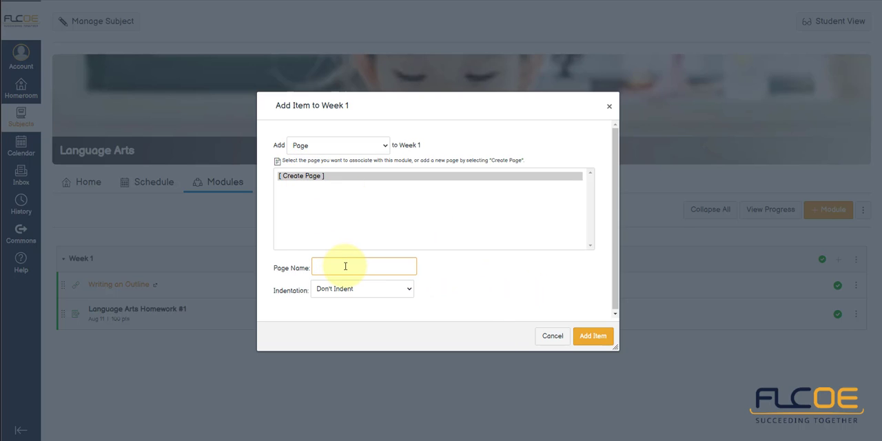
pyautogui.write('About Outline')
pyautogui.click(593, 336)
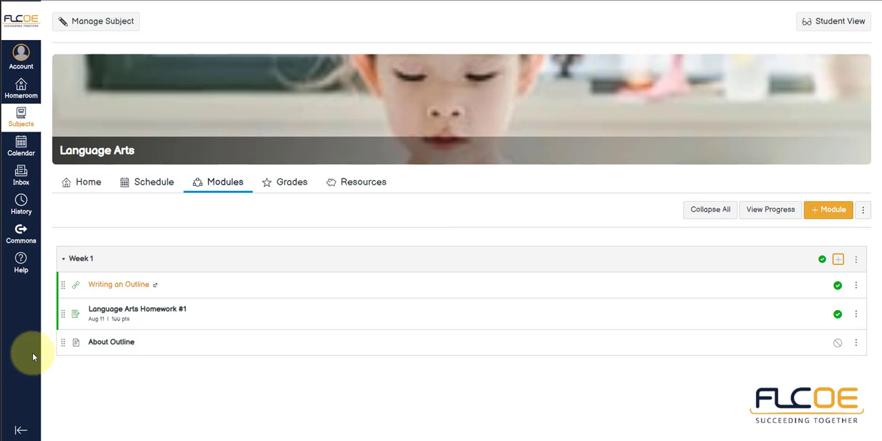
# Step: Enter "Information." as the body text of the About Outline page, and save and publish the page
pyautogui.click(125, 344)
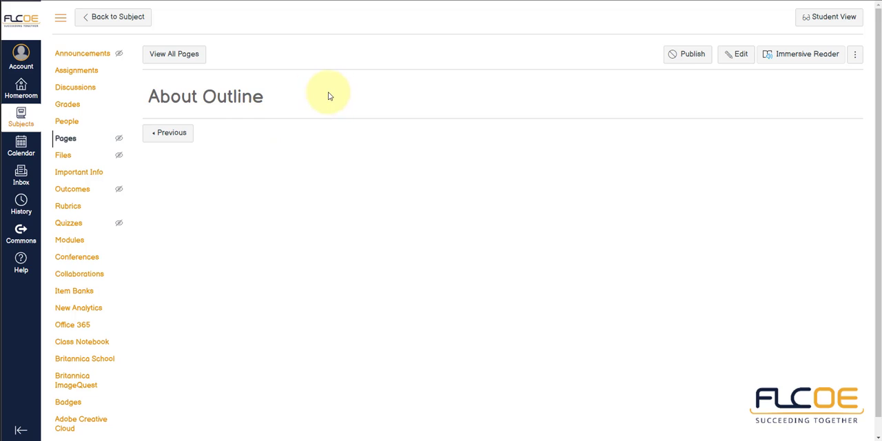
pyautogui.click(736, 54)
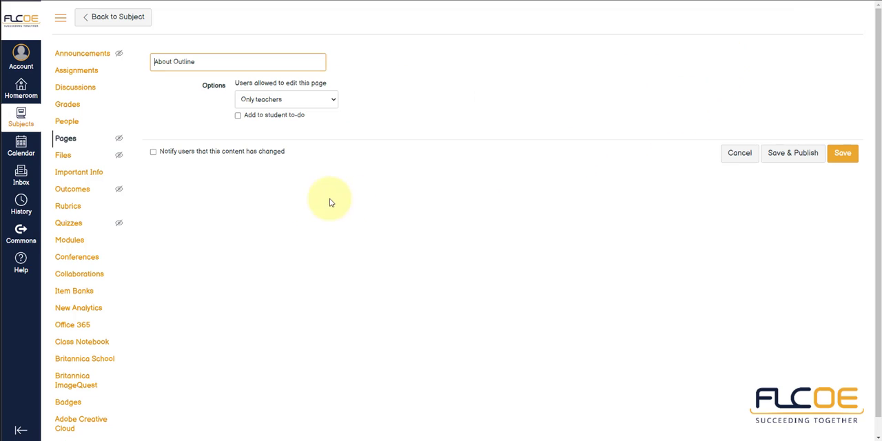
pyautogui.click(249, 175)
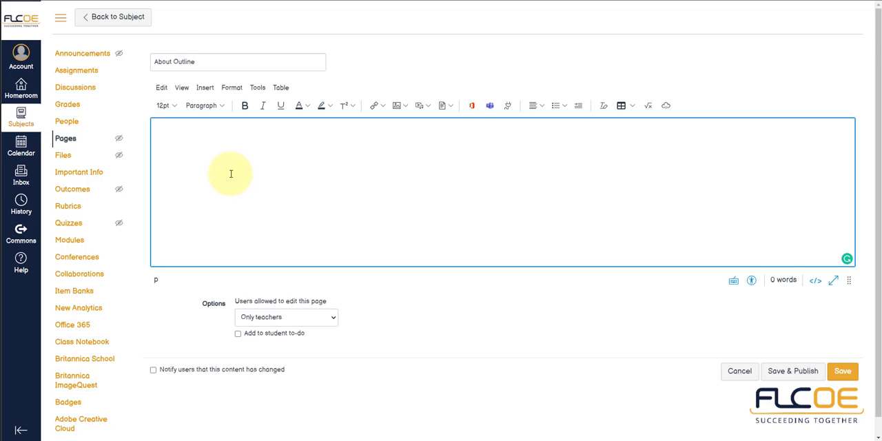
pyautogui.write('Information')
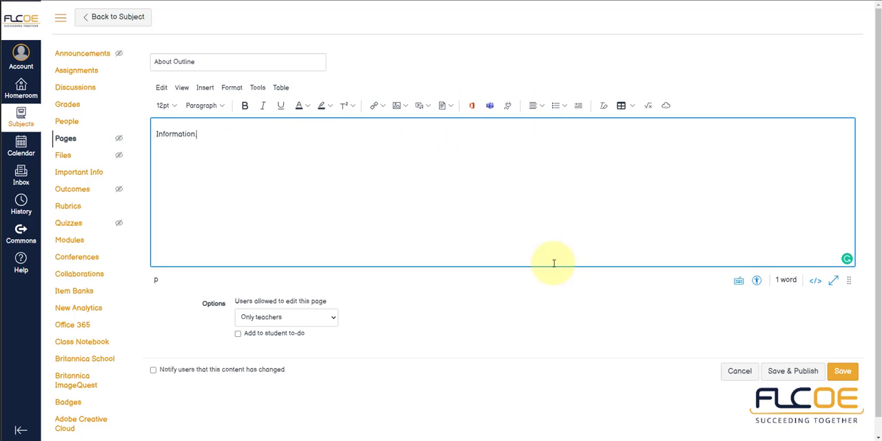
pyautogui.click(821, 382)
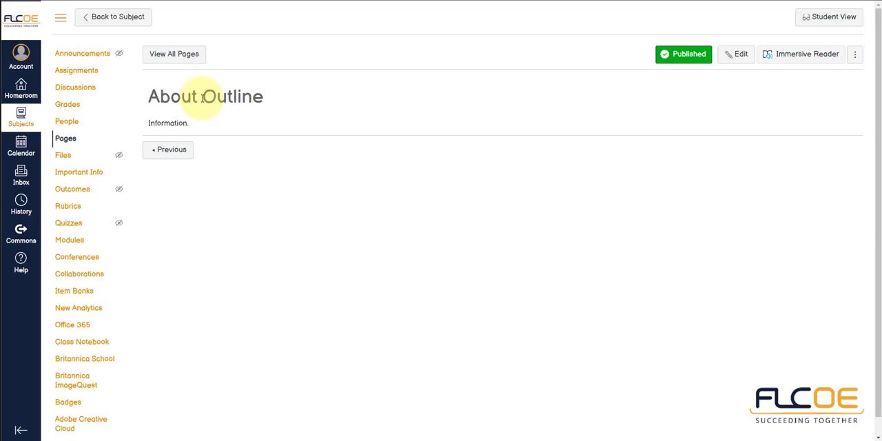
# Step: Listen to the About Outline page read aloud in Immersive Reader and return to the page
pyautogui.click(809, 61)
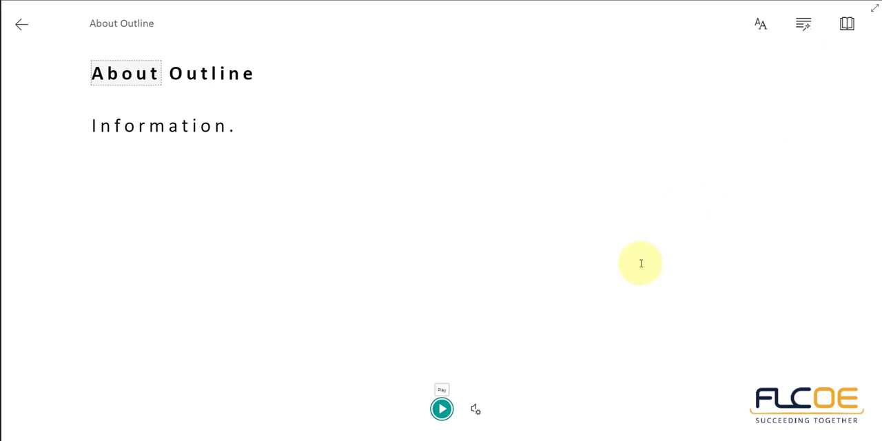
pyautogui.click(442, 409)
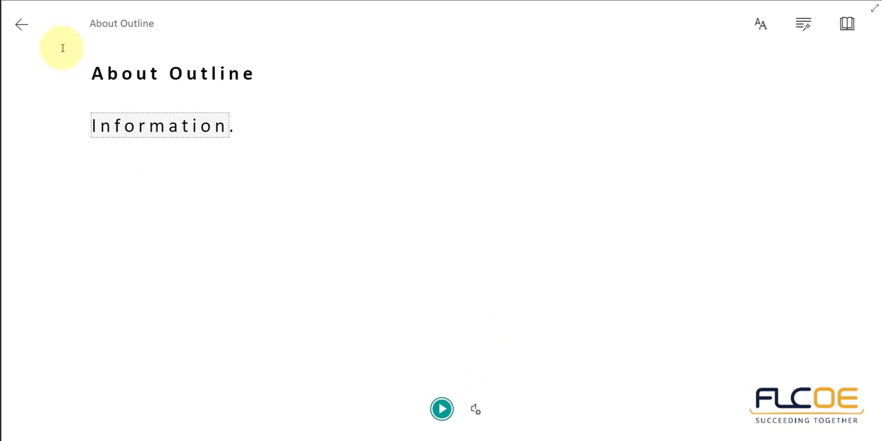
pyautogui.click(22, 29)
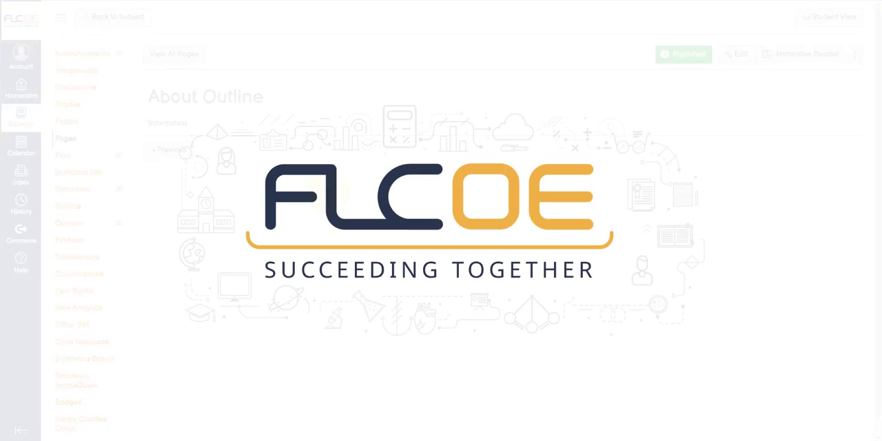